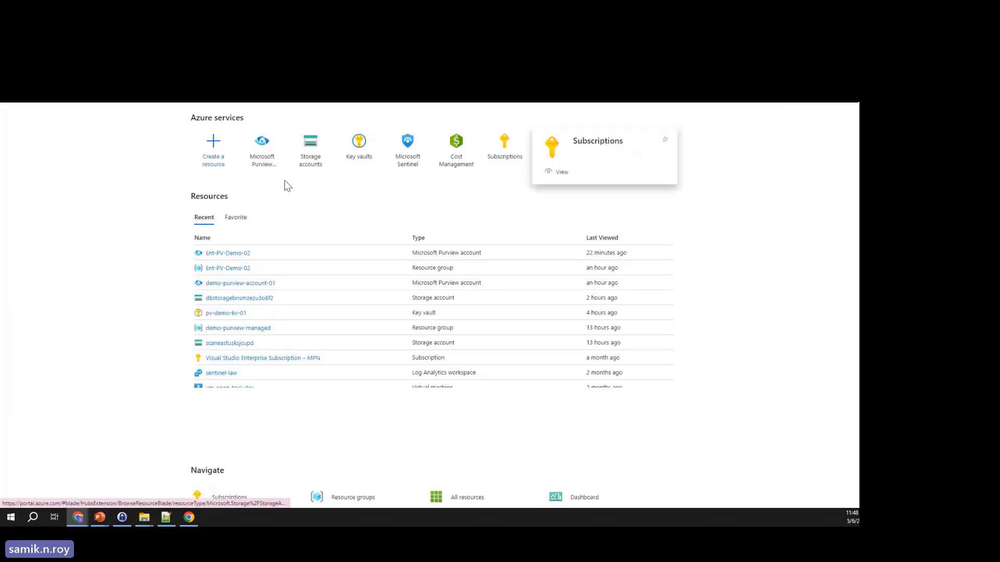
- Open the demo-purview-account-01 Purview account, launch its Governance Portal, and show the data map's sources
left_click(271, 160)
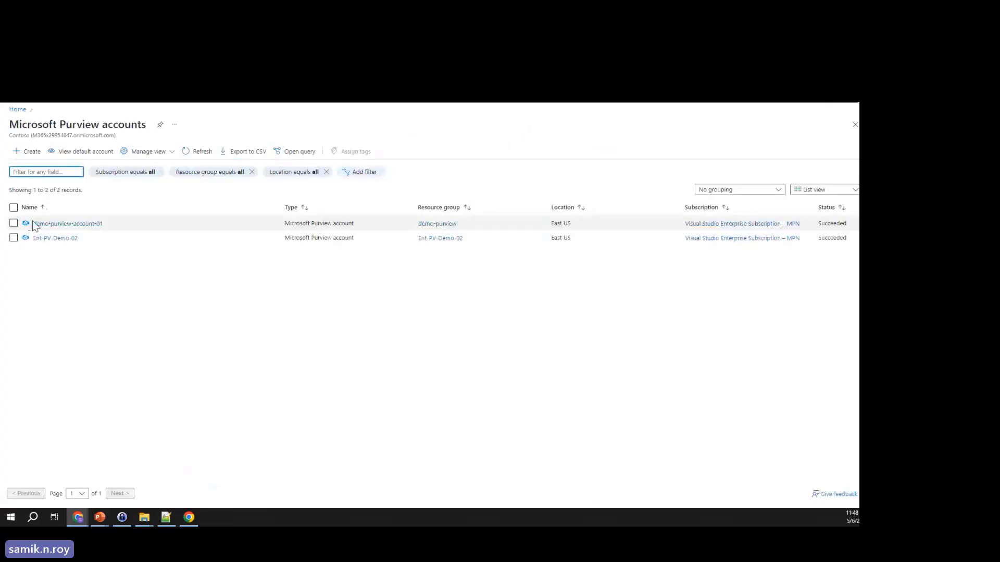
left_click(61, 225)
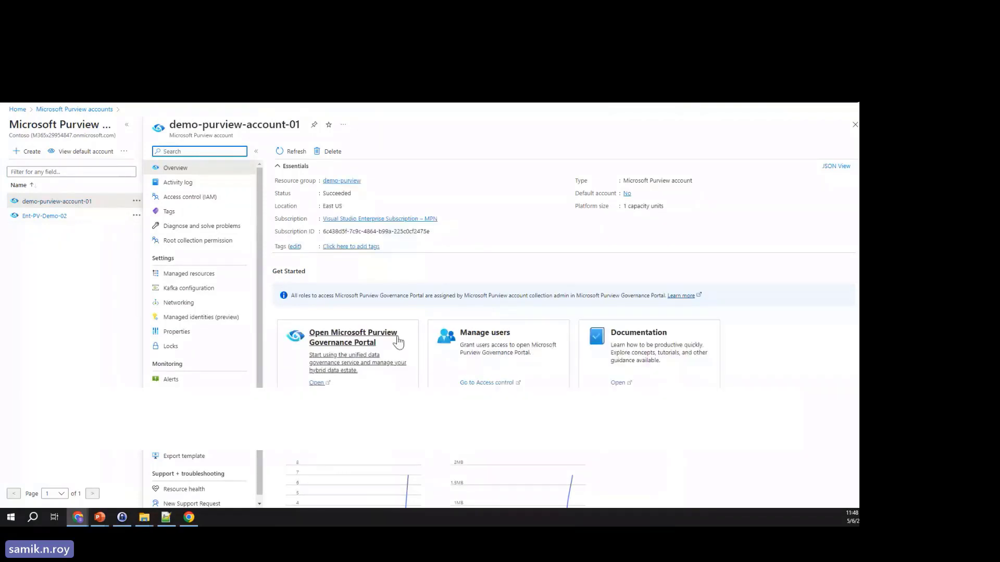
left_click(359, 338)
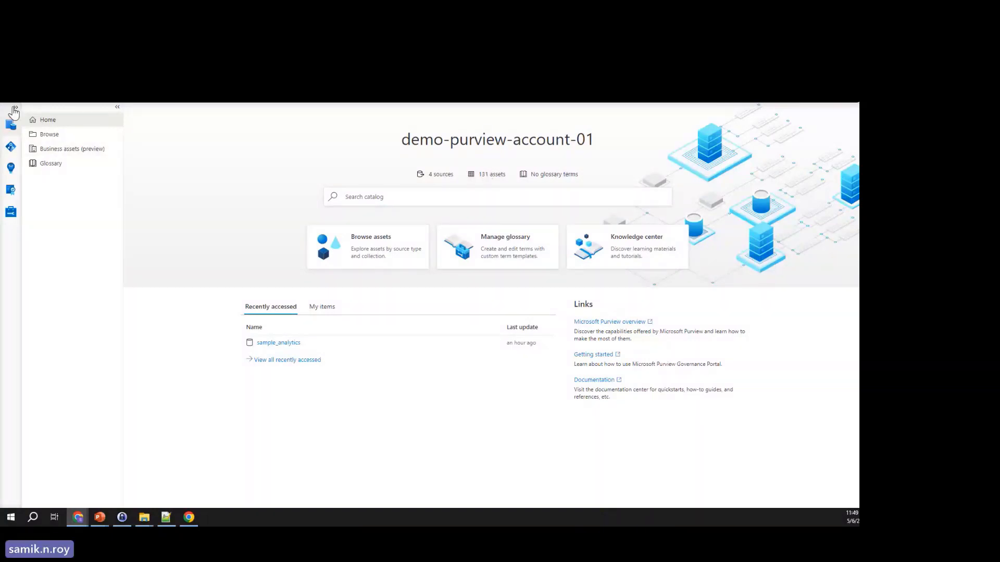
left_click(44, 149)
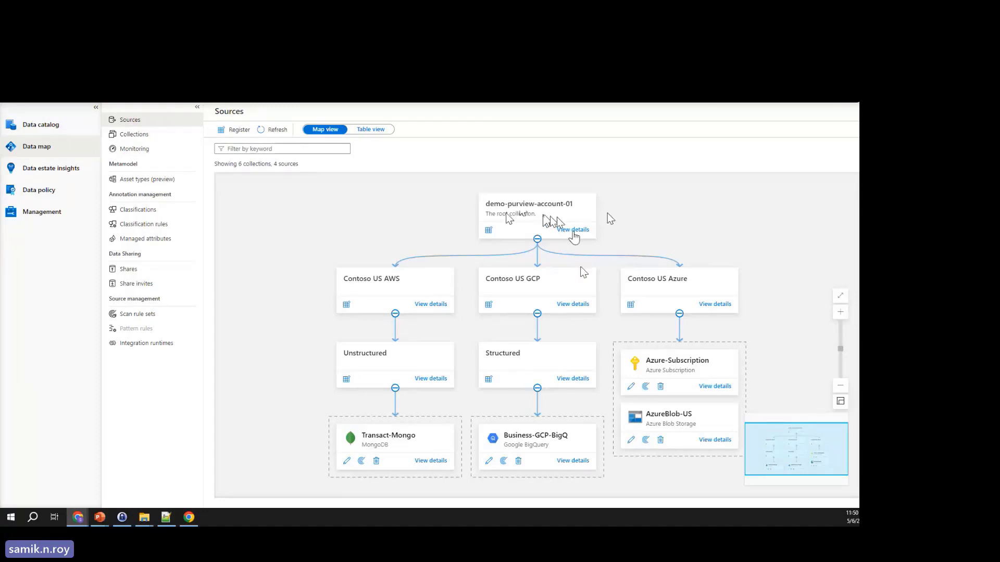
- View the details of the root collection demo-purview-account-01 and return to the source map
left_click(573, 231)
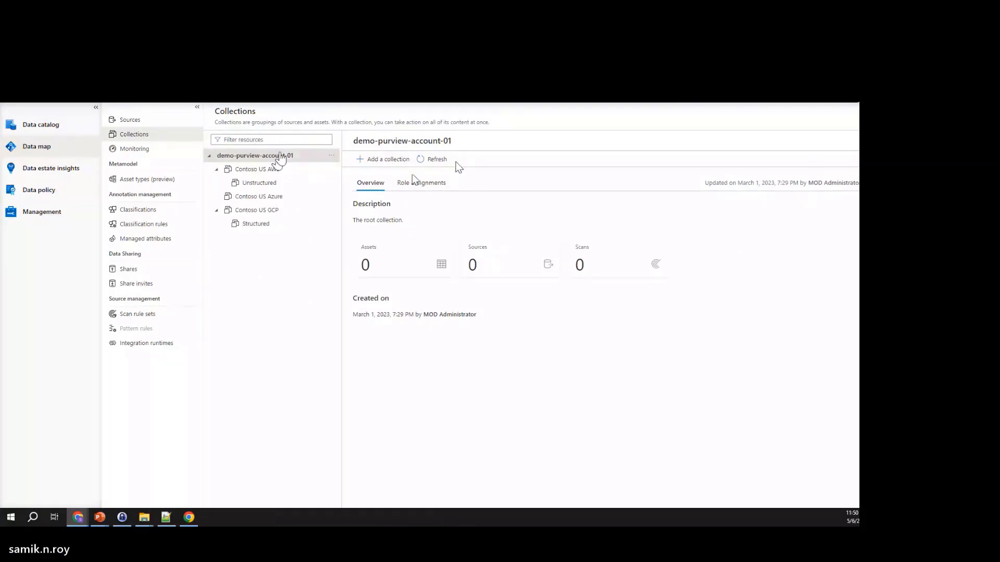
left_click(150, 136)
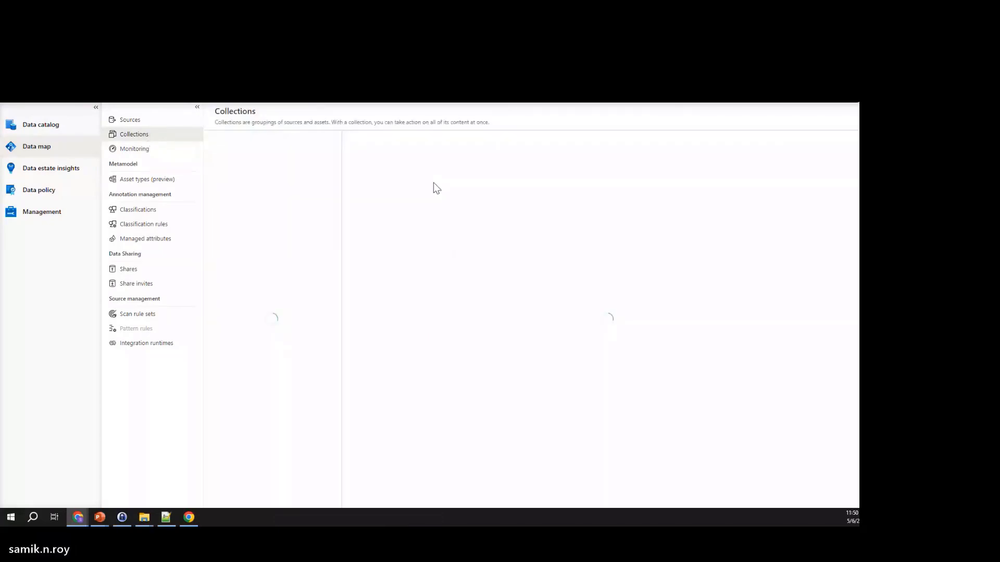
left_click(137, 124)
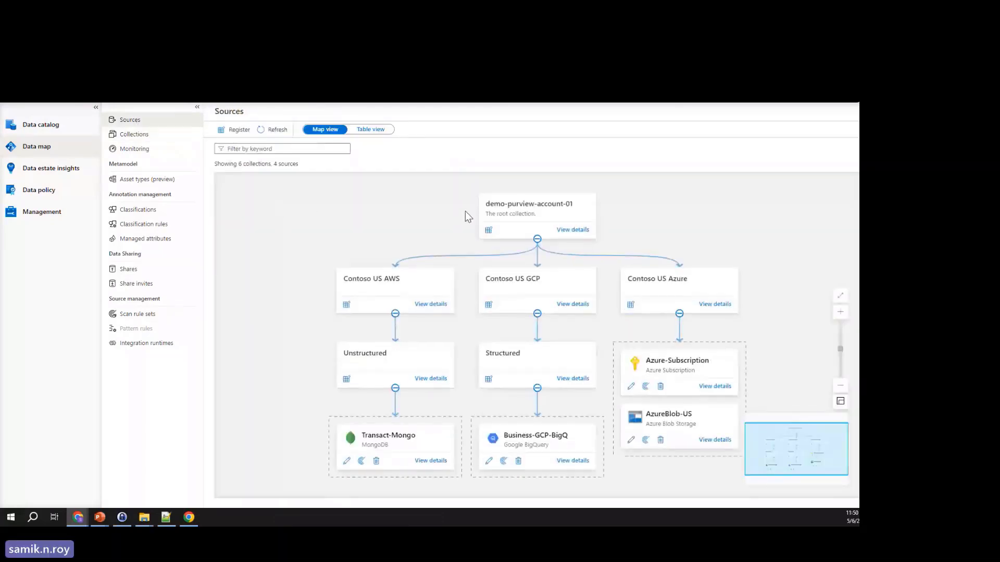
- Browse the source types available for registration under the root collection, including the database category, and close the list without registering
left_click(488, 231)
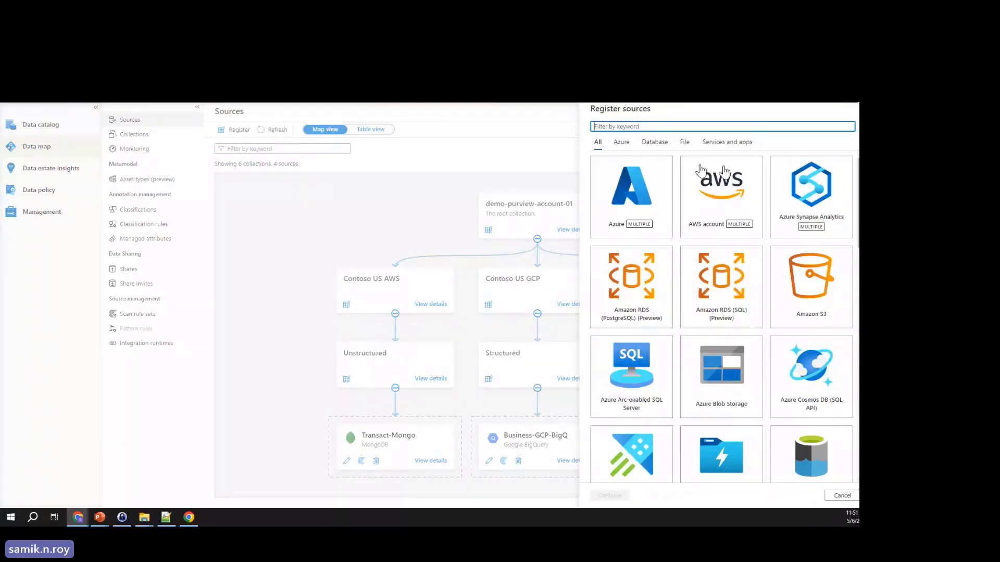
scroll(761, 287, "down", 3)
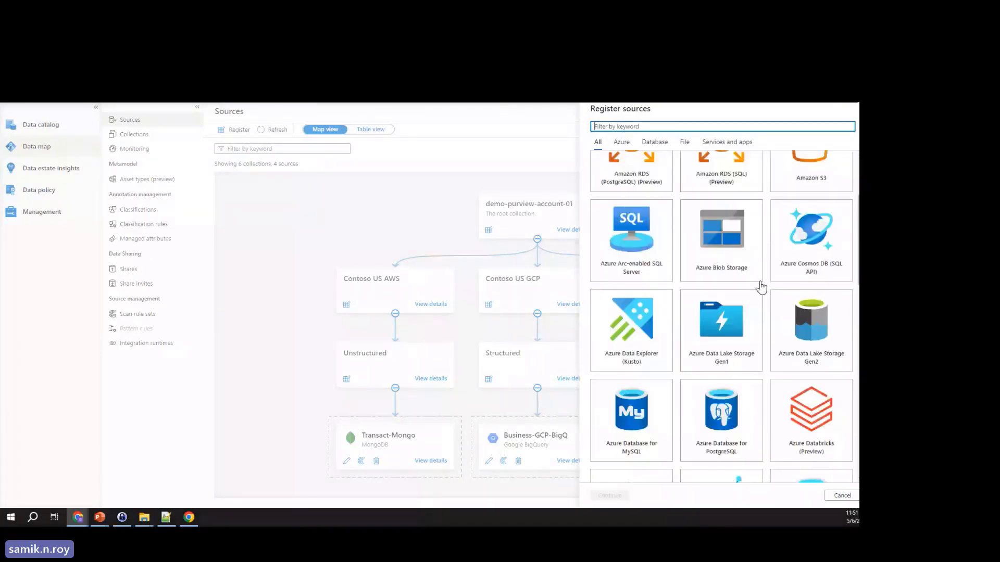
scroll(762, 287, "down", 5)
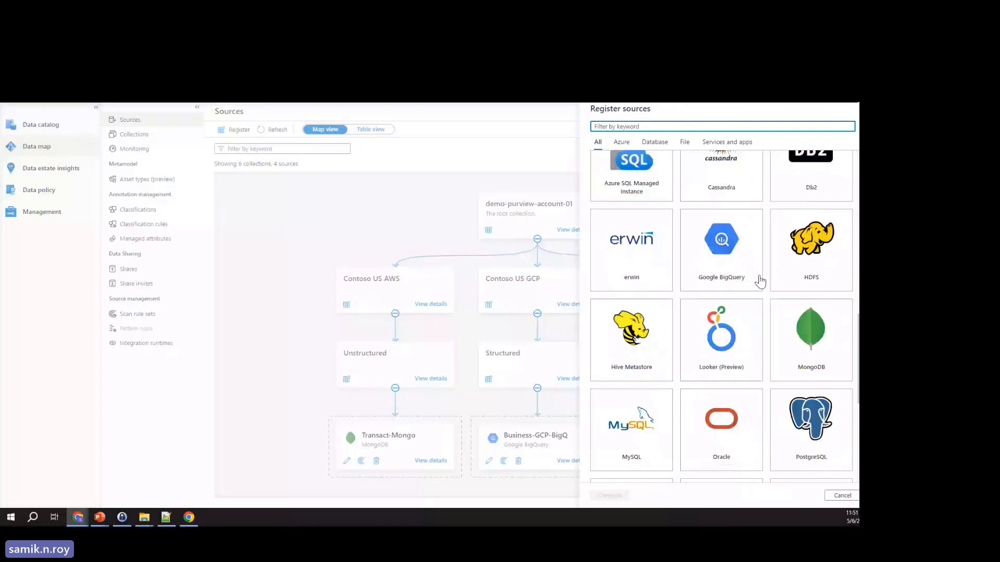
scroll(761, 281, "down", 3)
scroll(819, 328, "up", 5)
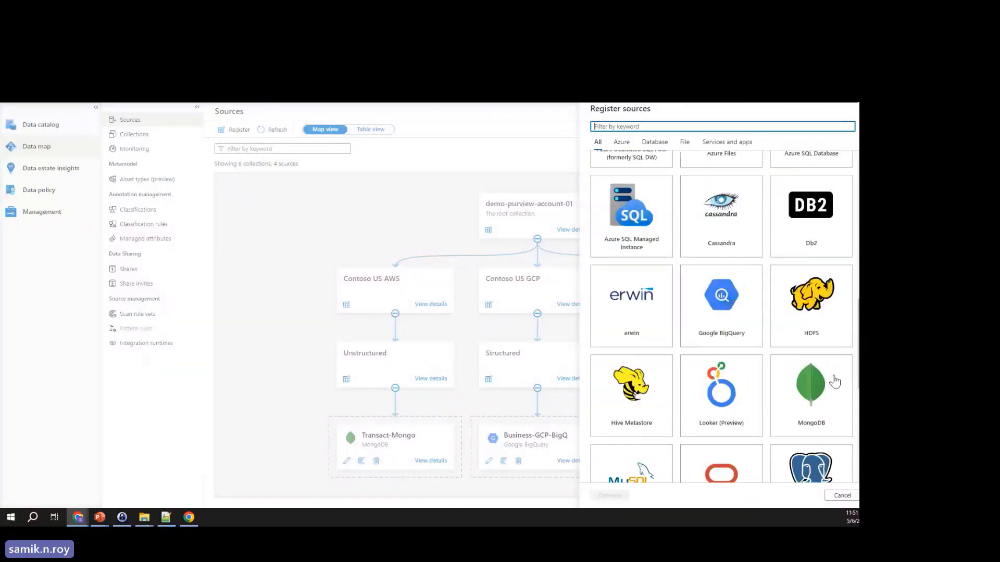
scroll(839, 380, "up", 5)
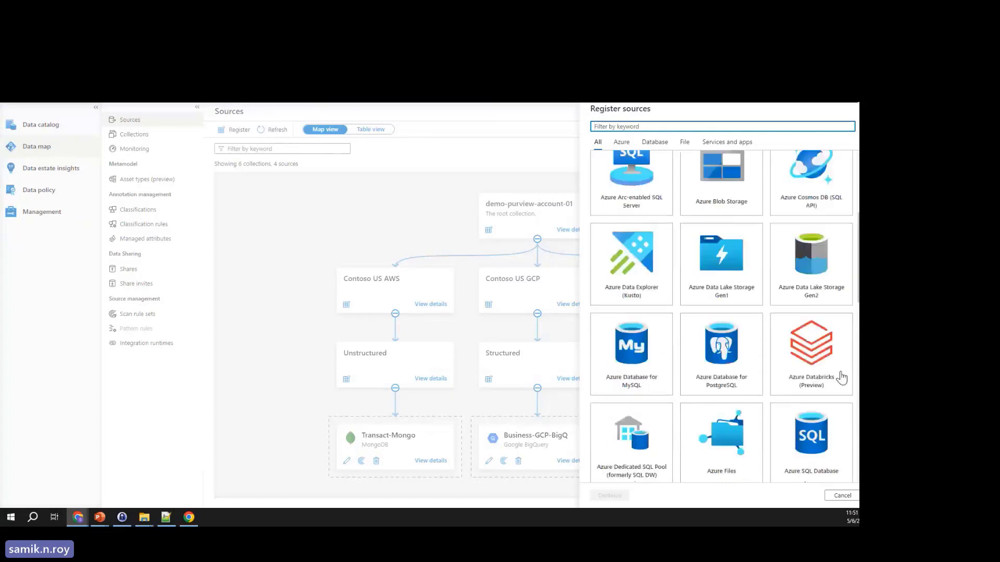
scroll(842, 377, "up", 4)
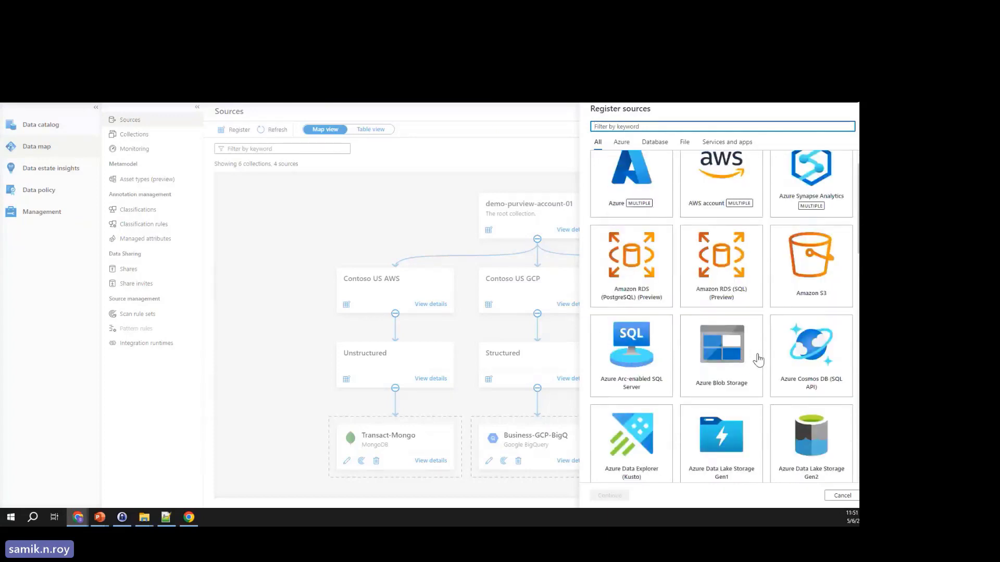
scroll(759, 360, "up", 1)
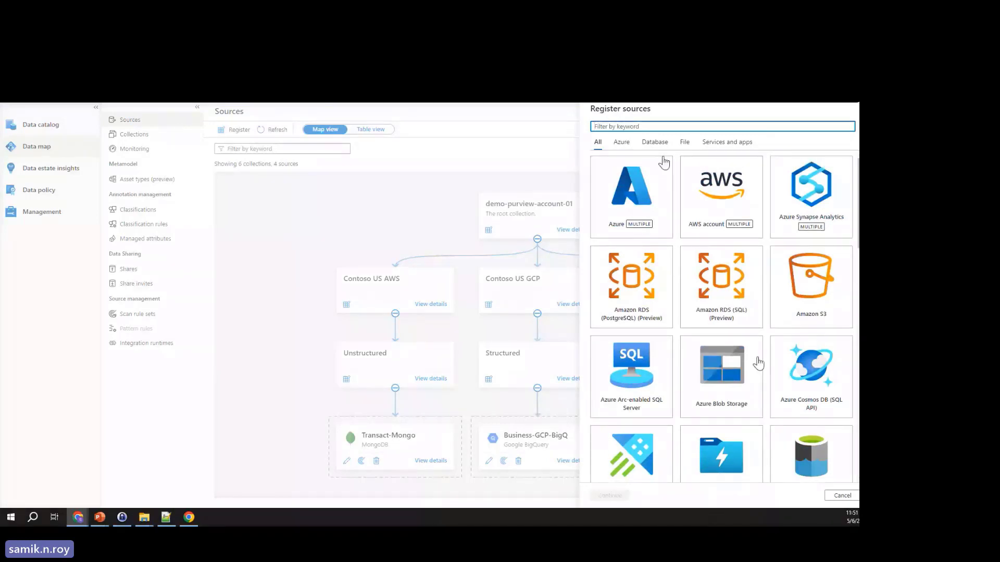
left_click(655, 142)
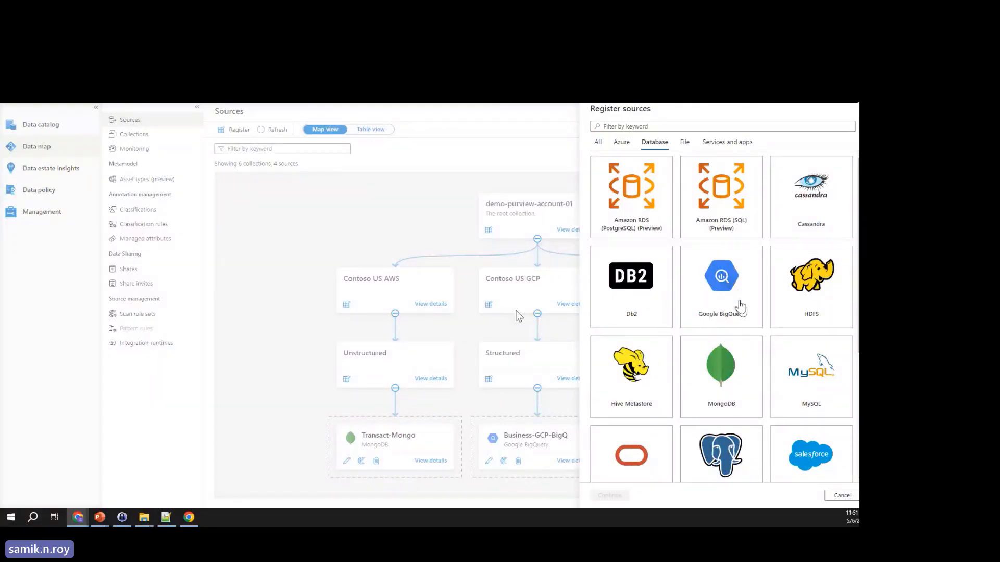
left_click(842, 497)
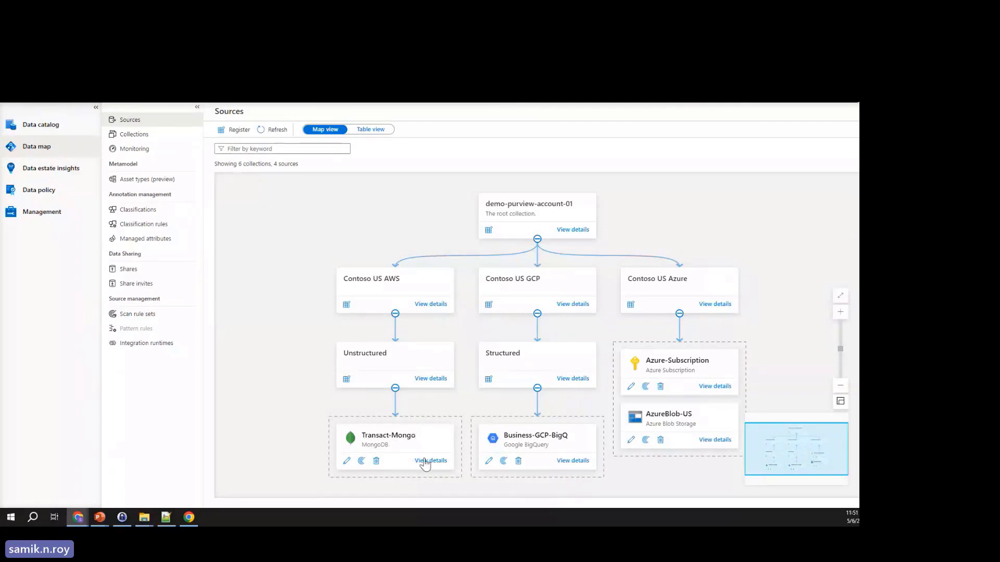
- Start registering a MongoDB source in the Unstructured collection, finding the source type with "mongo" and checking the collection choices
scroll(384, 407, "down", 1)
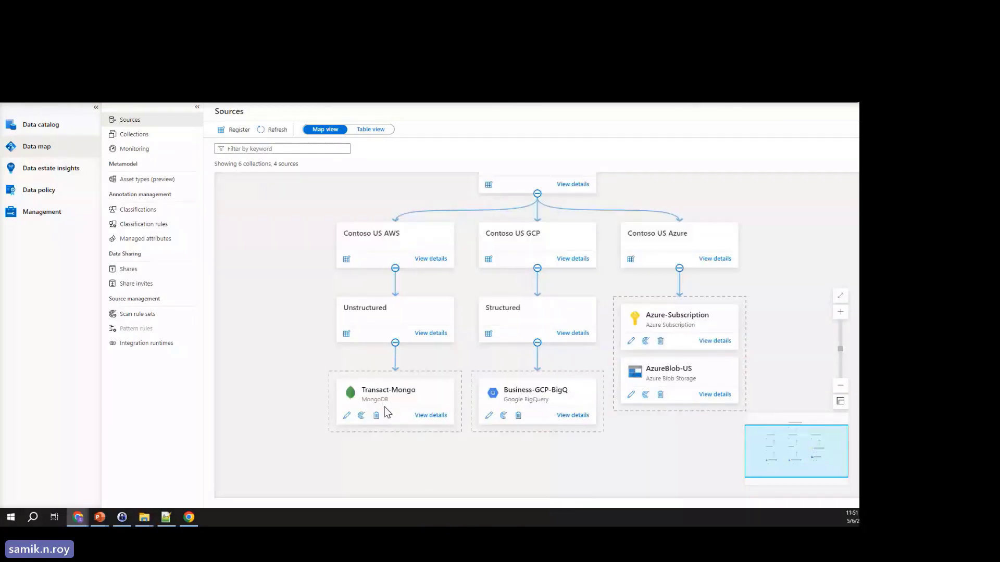
left_click(346, 335)
type("mo")
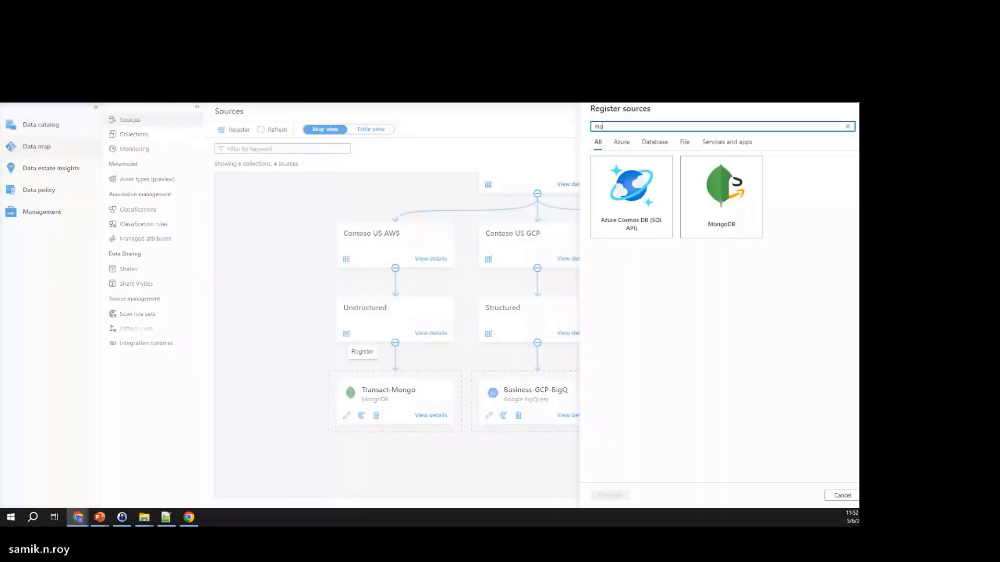
type("ngo")
left_click(660, 217)
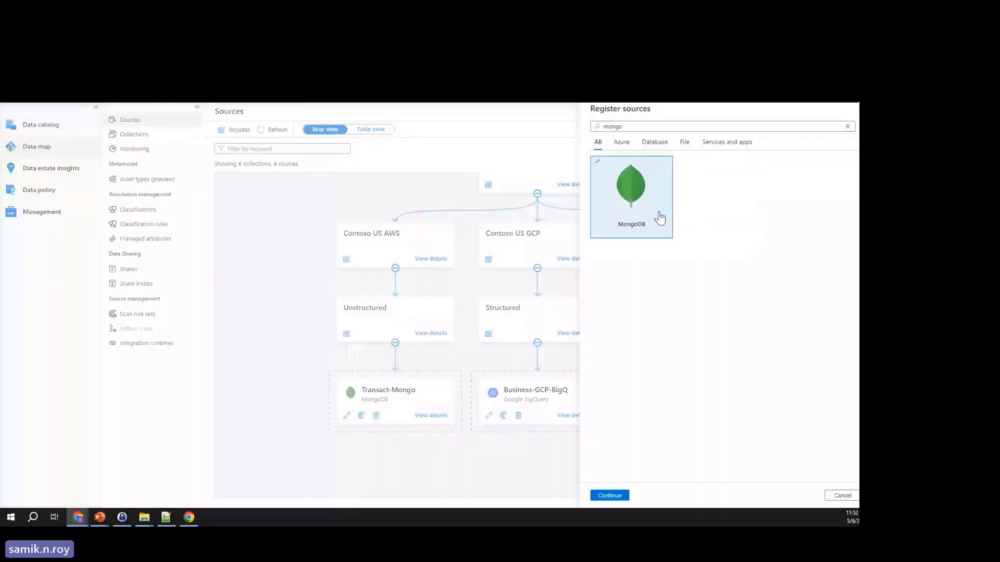
left_click(609, 495)
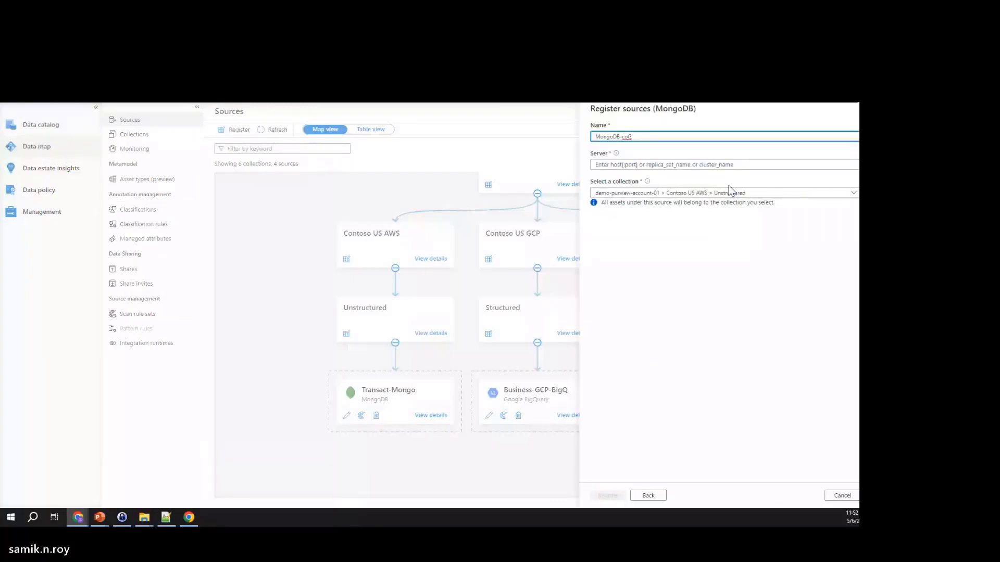
left_click(650, 194)
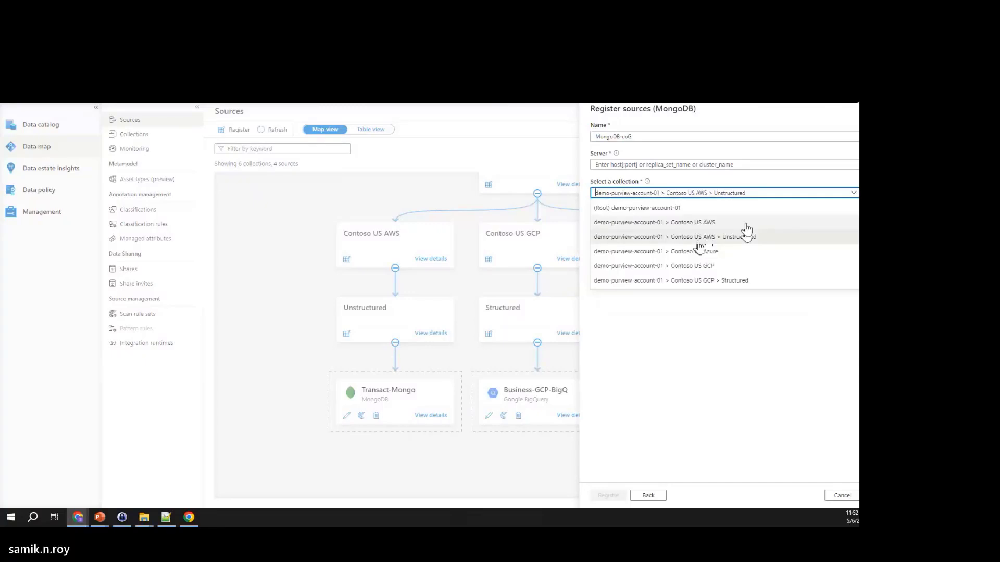
left_click(625, 163)
left_click(628, 165)
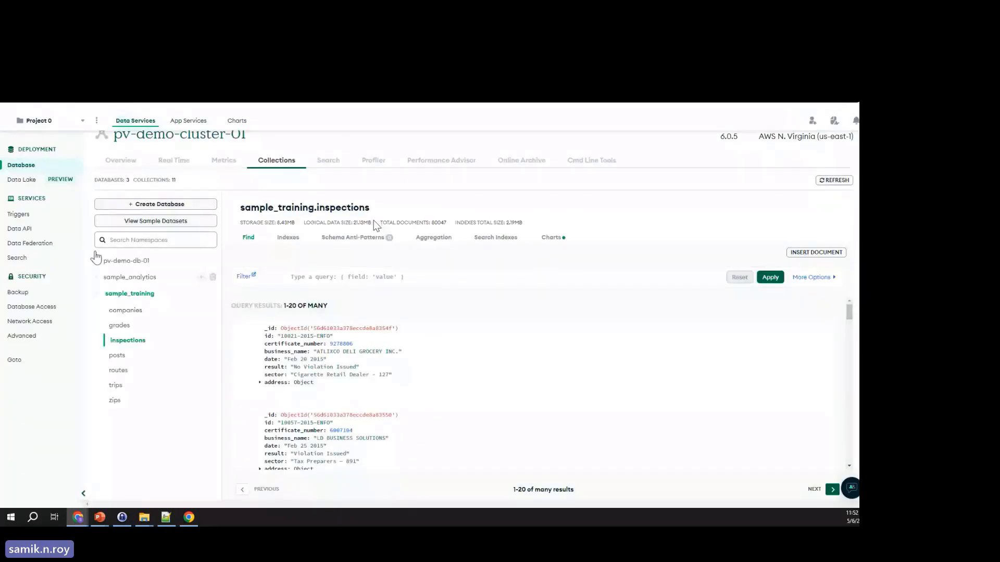
- In MongoDB Atlas, open the Atlas SQL connection details for pv-demo-cluster-01 and examine the connection URL
scroll(96, 256, "up", 1)
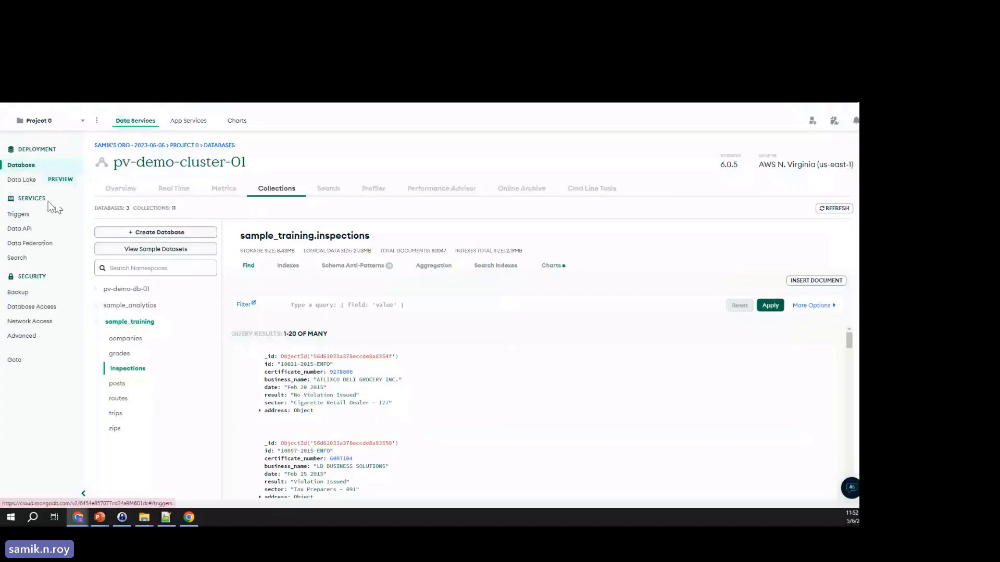
left_click(115, 189)
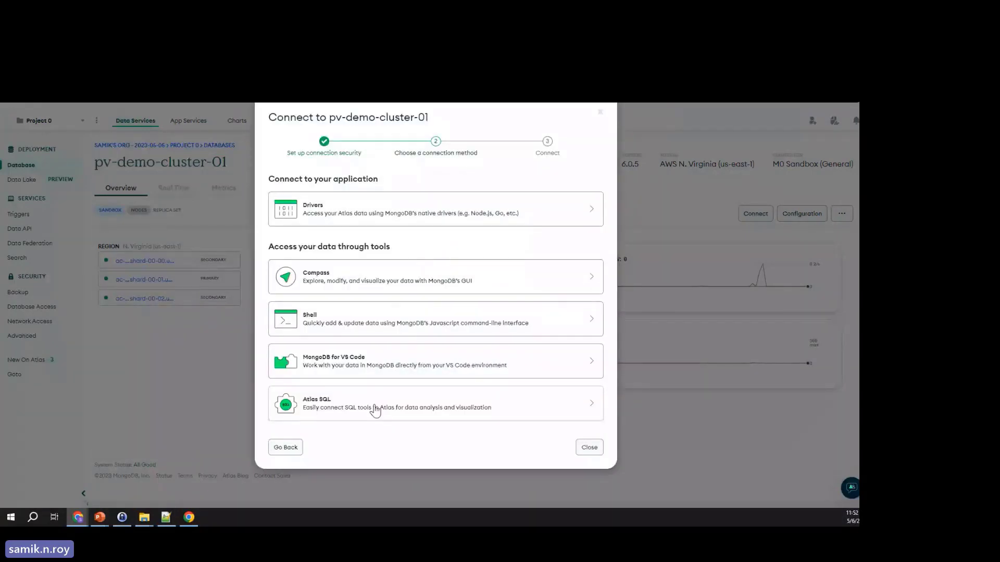
left_click(375, 410)
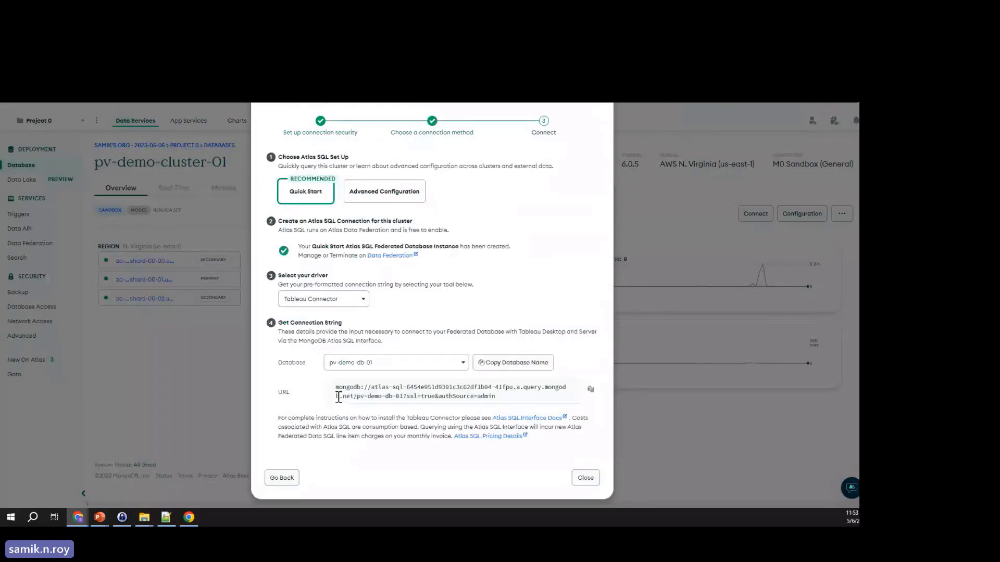
left_click_drag(339, 398, 508, 408)
scroll(590, 226, "up", 1)
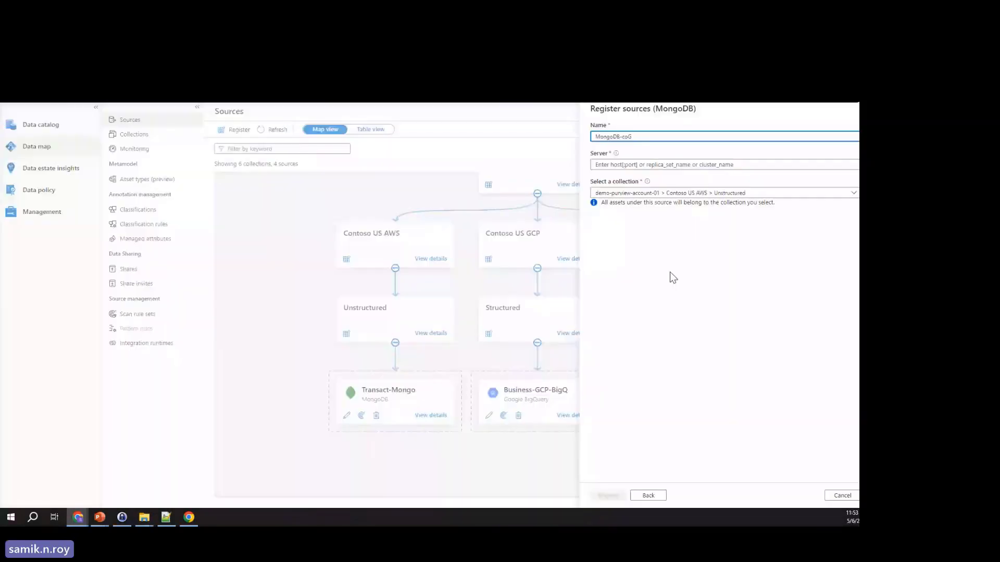
- Cancel the new MongoDB registration and check the server setting of the existing Transact-Mongo source without changing it
left_click(654, 167)
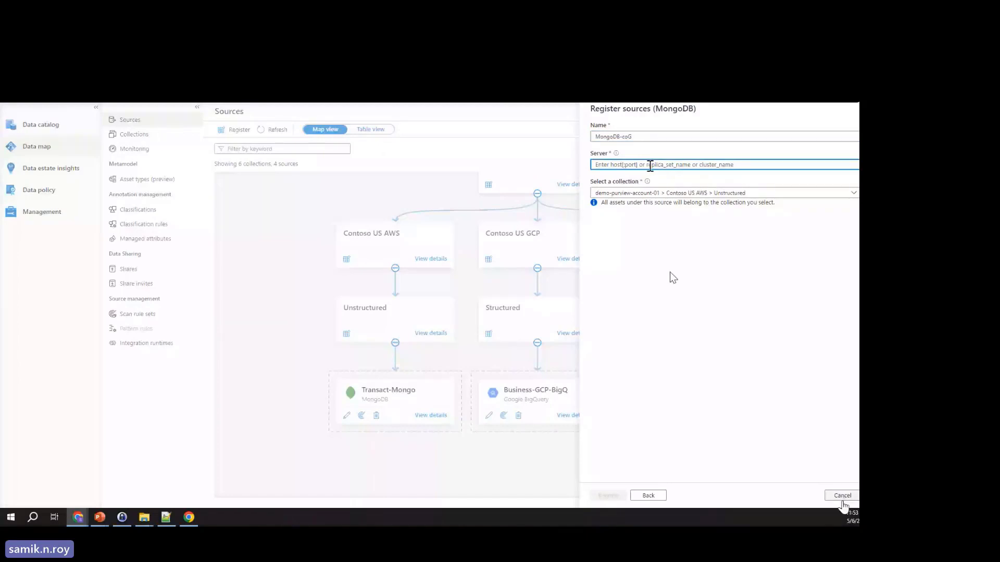
left_click(842, 496)
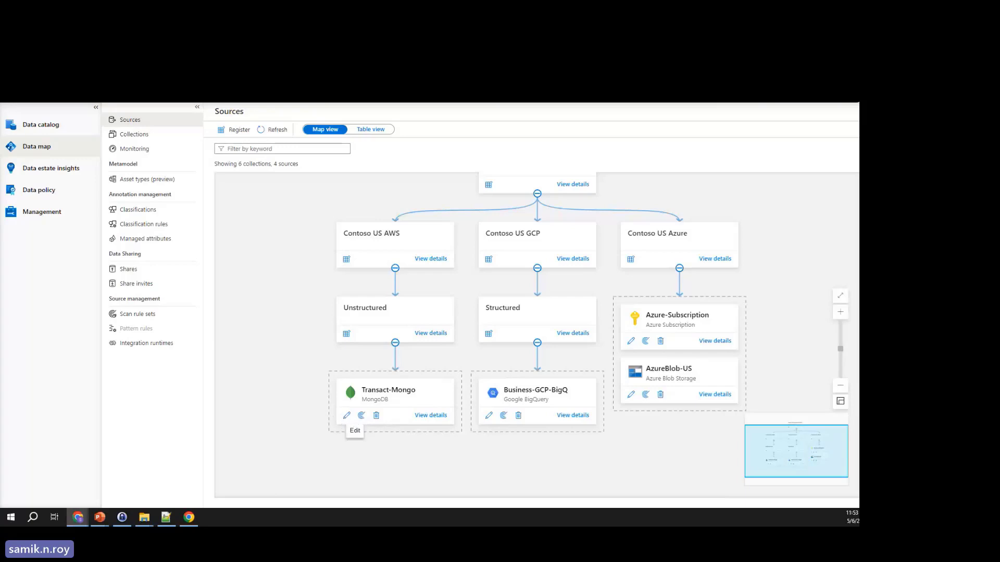
left_click(346, 415)
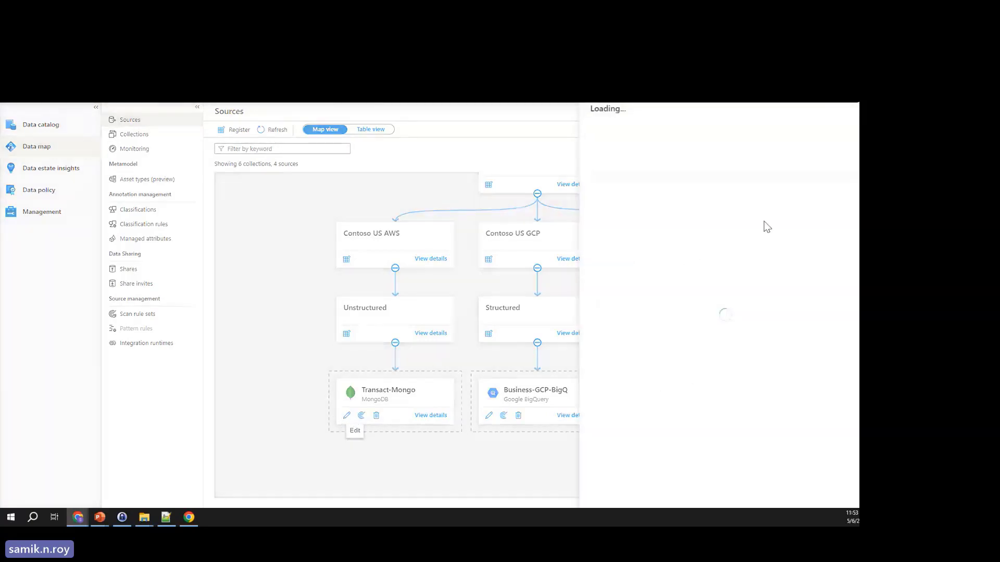
left_click(678, 164)
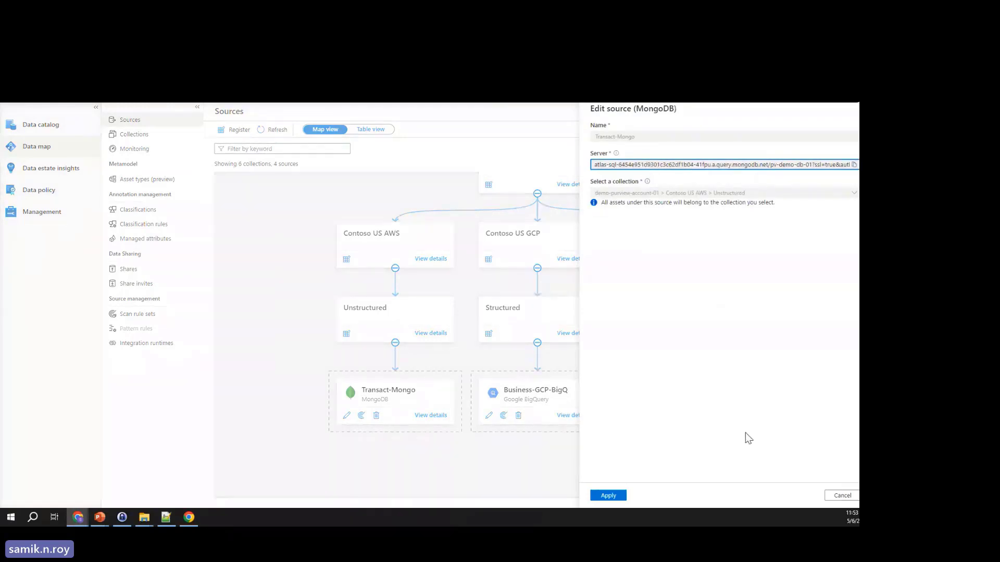
left_click(842, 496)
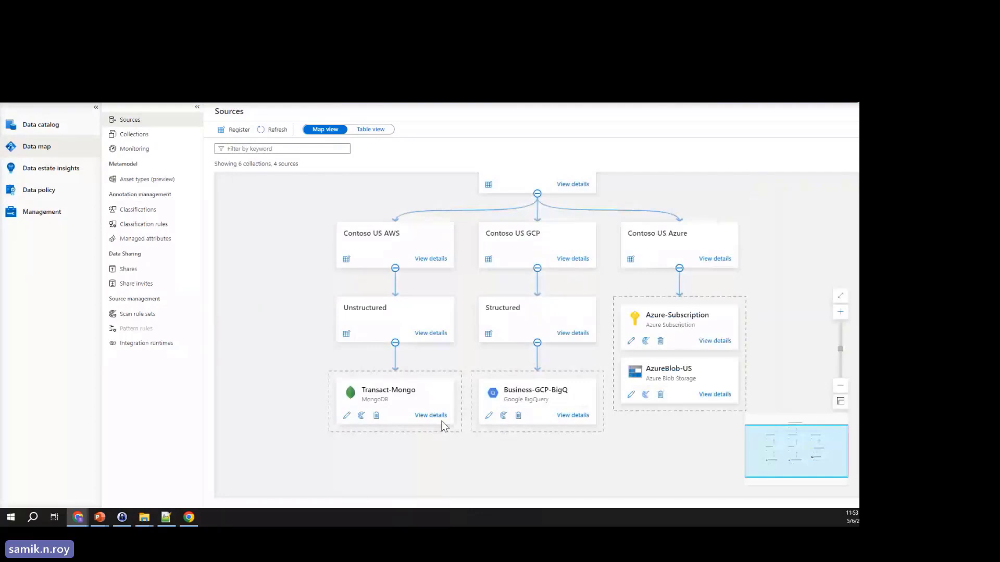
- Open the Transact-Mongo source details and list its scans
left_click(437, 416)
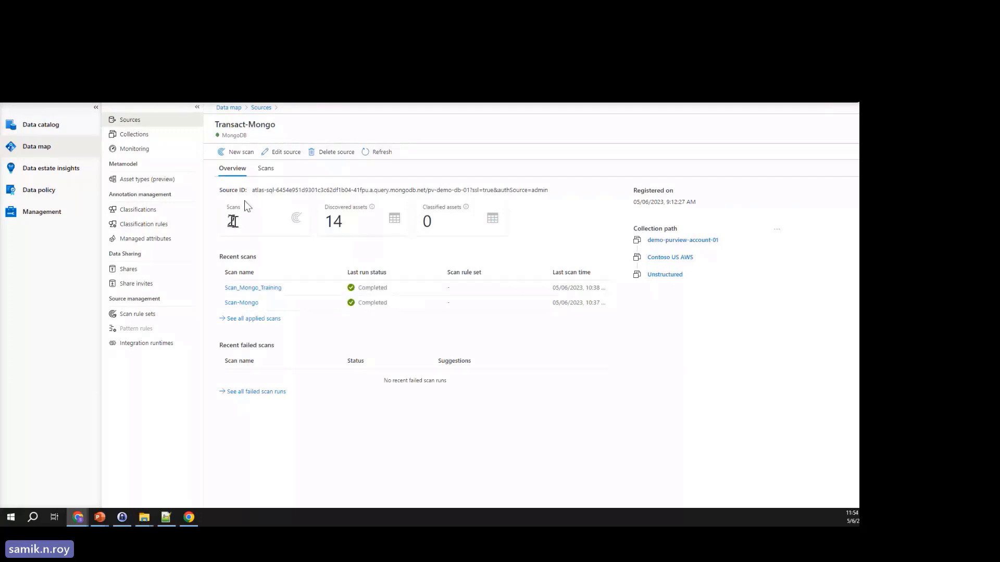
left_click(247, 154)
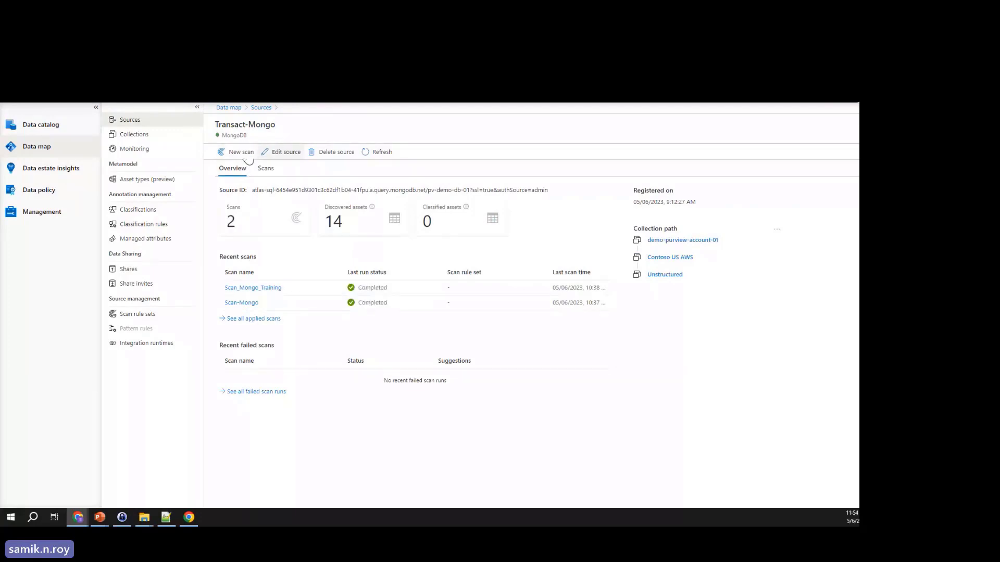
left_click(268, 168)
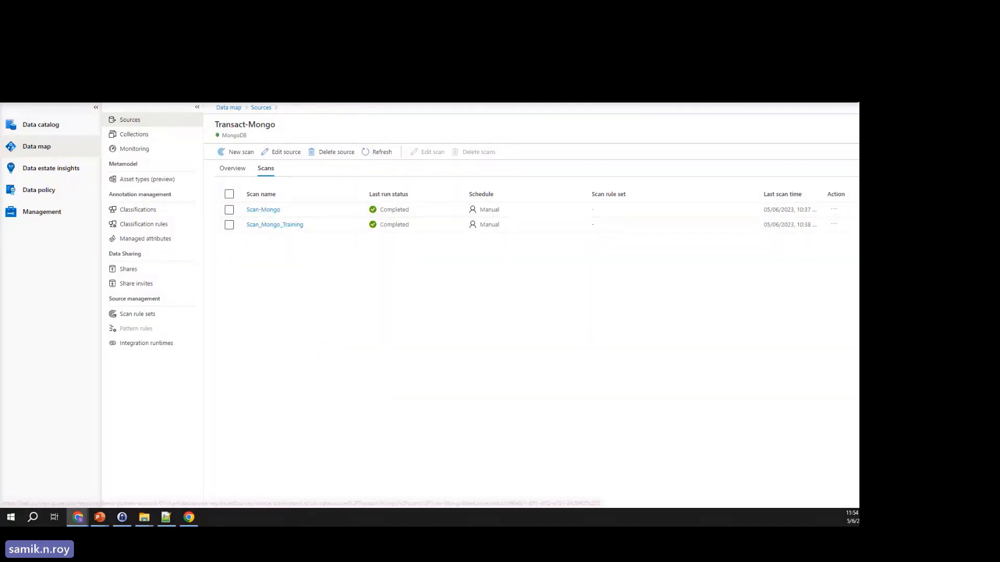
- Switch to MongoDB Atlas, look over the pv-demo-cluster-01 overview and browse the cluster's collections
key("ctrl+Tab")
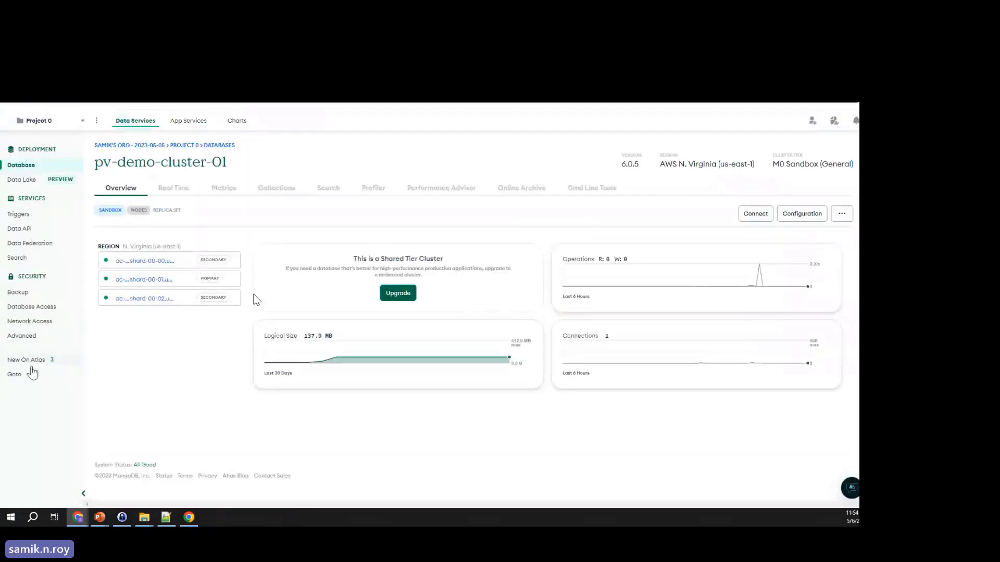
left_click(26, 167)
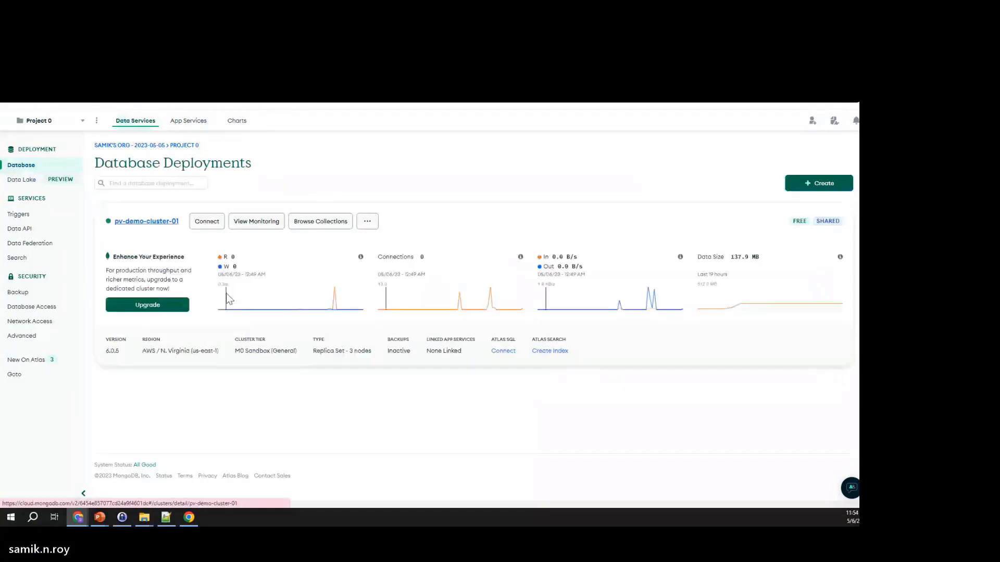
left_click(226, 292)
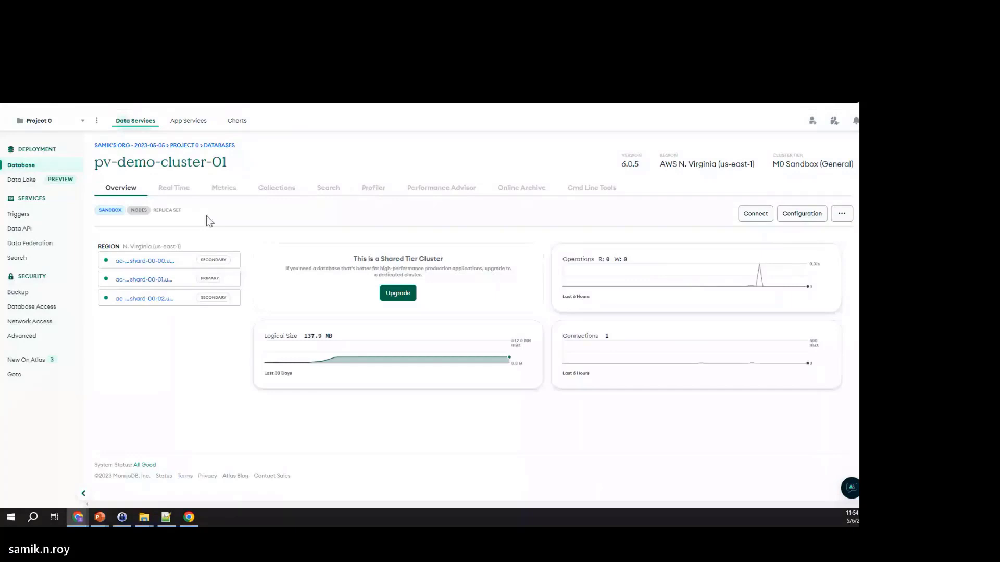
left_click(842, 214)
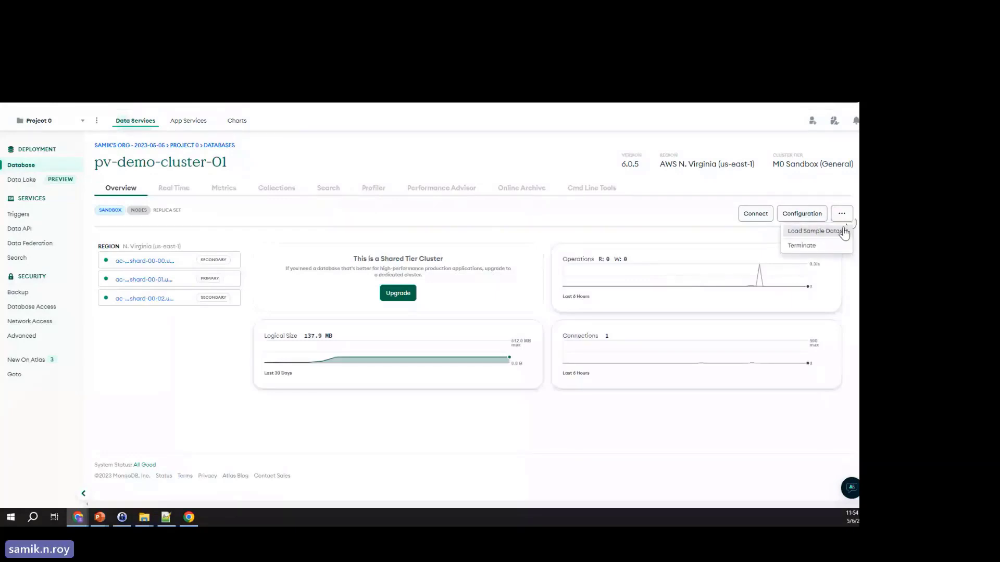
left_click(192, 148)
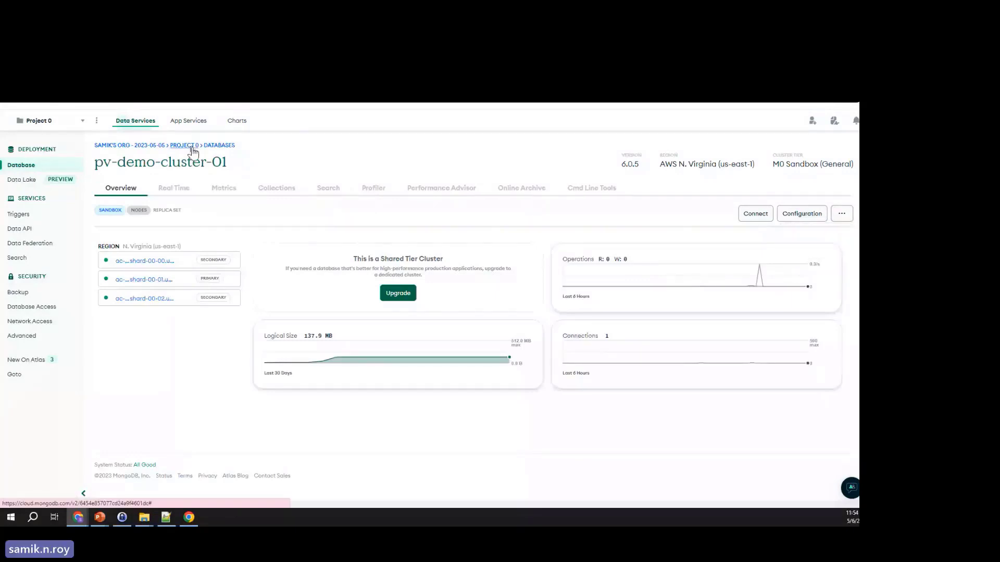
left_click(191, 147)
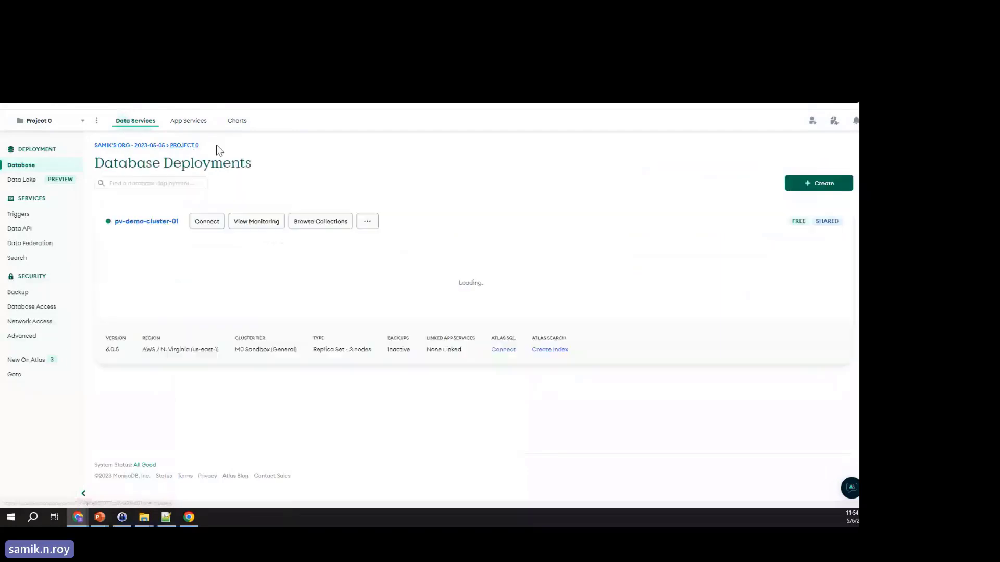
left_click(320, 221)
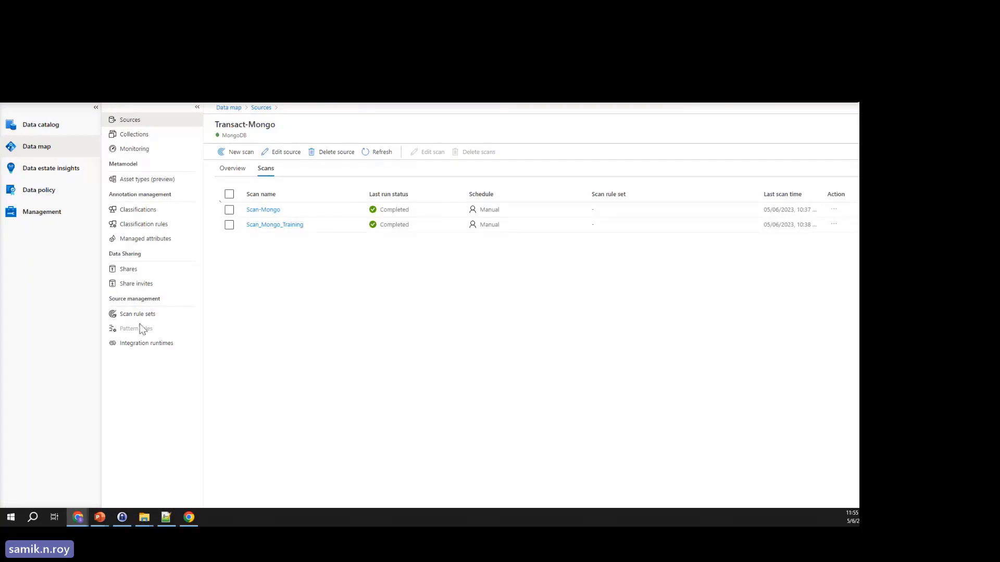
- Check the list of integration runtimes in Purview and open the run history of the Transact-Mongo source's Scan-Mongo scan
left_click(166, 342)
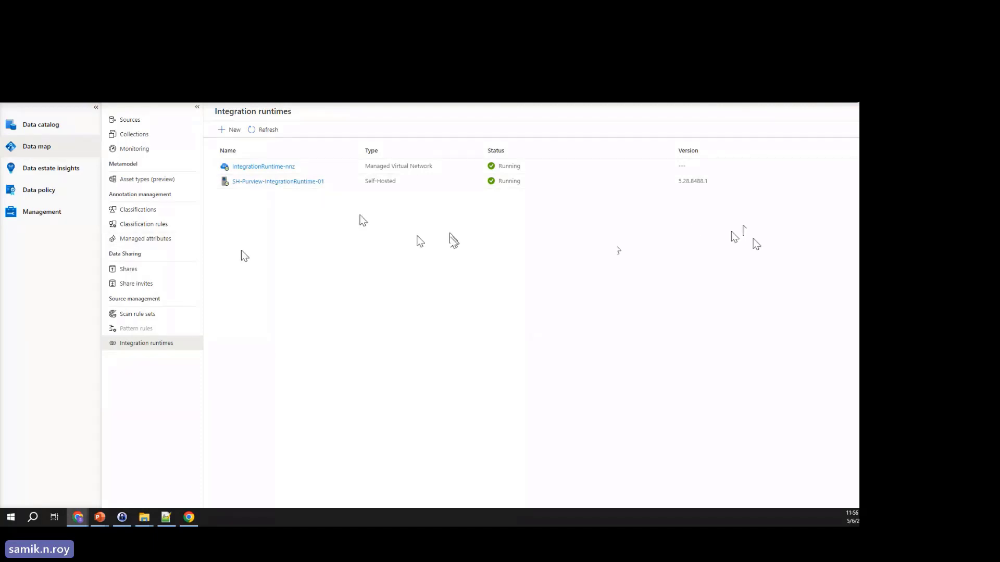
left_click(129, 120)
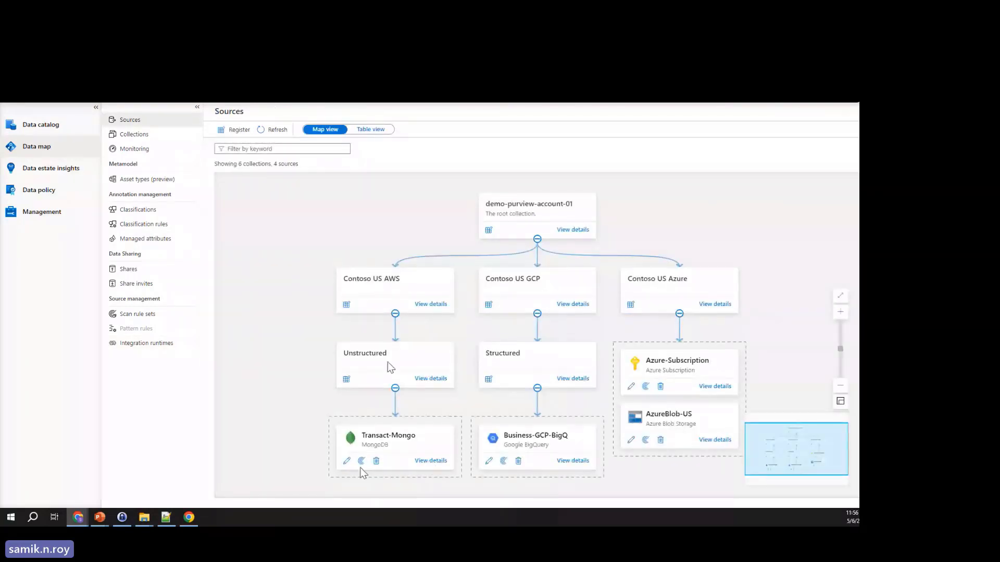
left_click(431, 460)
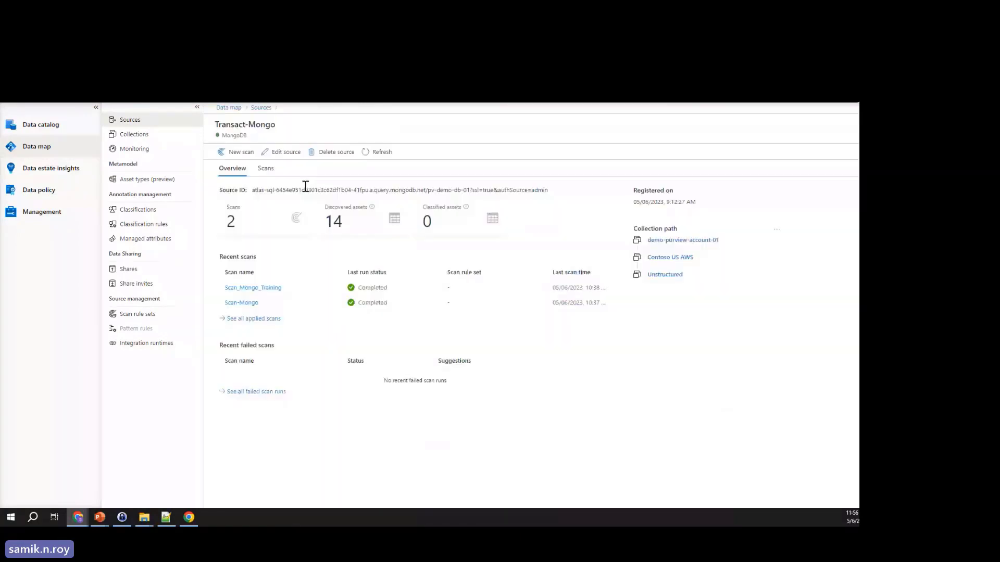
left_click(265, 168)
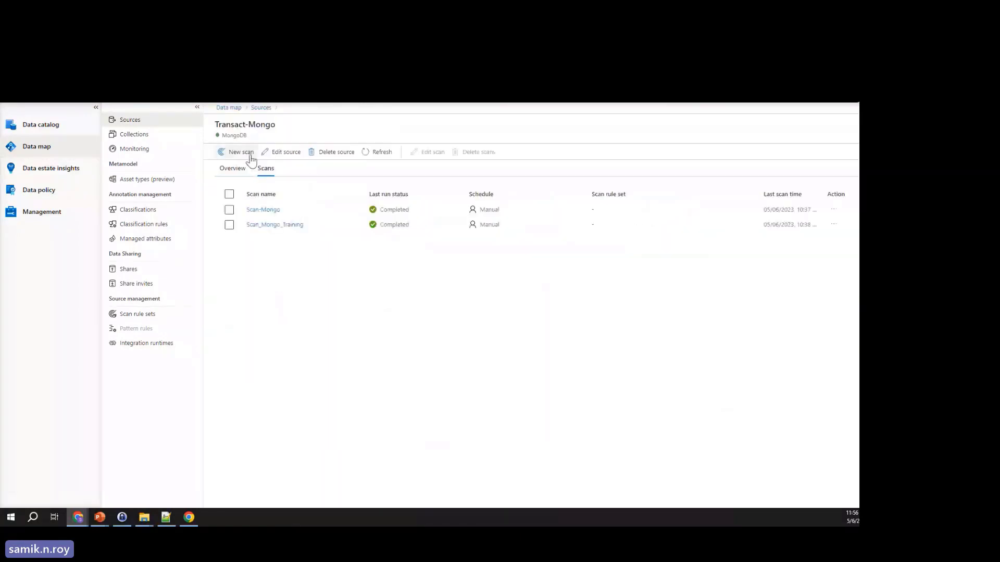
left_click(266, 209)
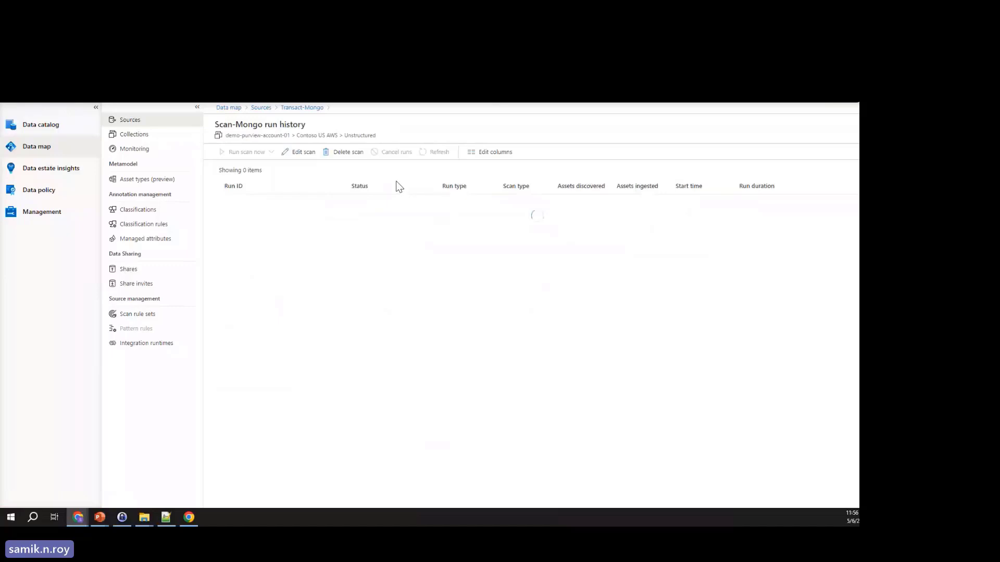
- Examine Scan-Mongo's connection string, database and integration runtime choices in its scan settings, and cancel without changes
left_click(304, 152)
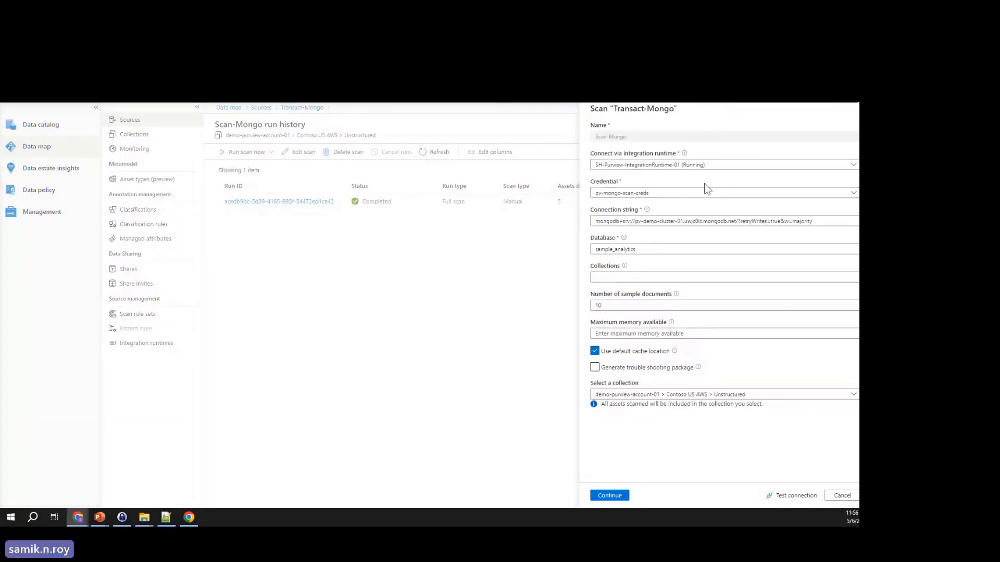
left_click(681, 221)
left_click(649, 251)
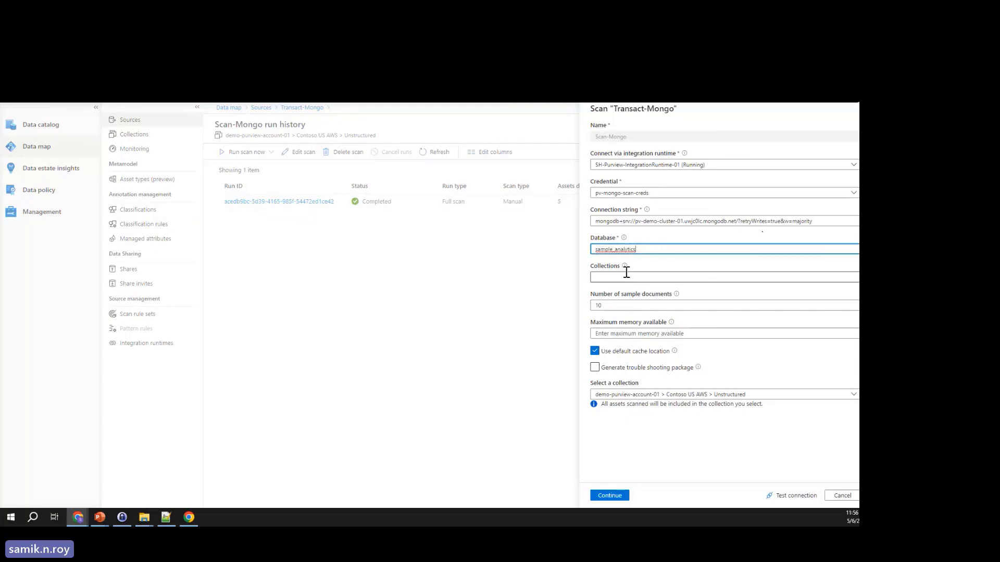
mouse_move(625, 267)
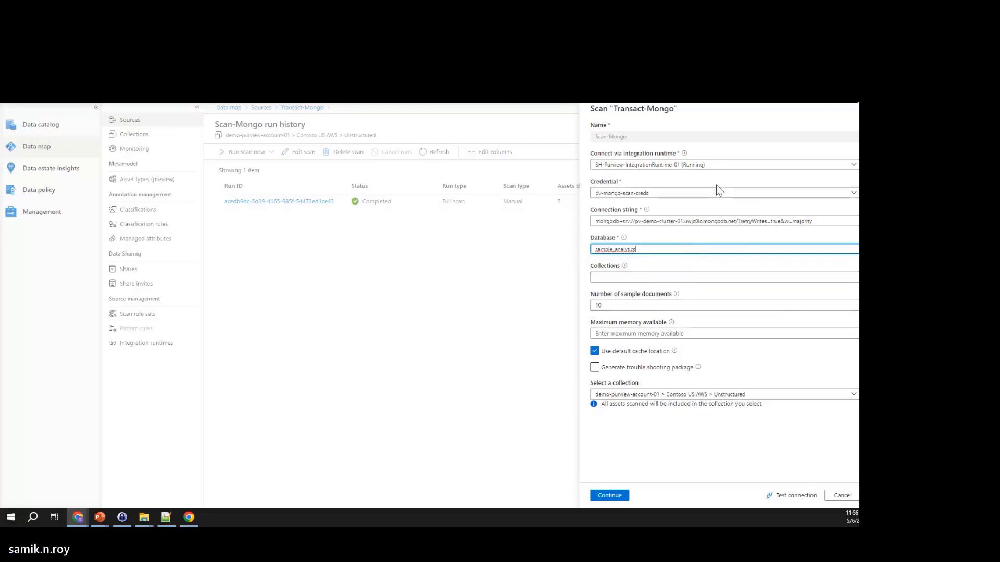
left_click(720, 166)
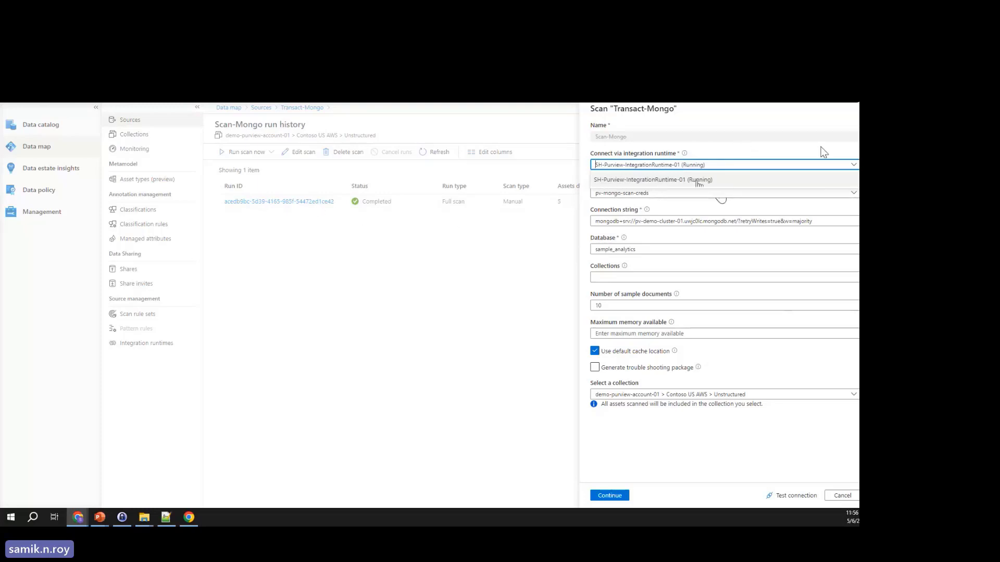
left_click(842, 496)
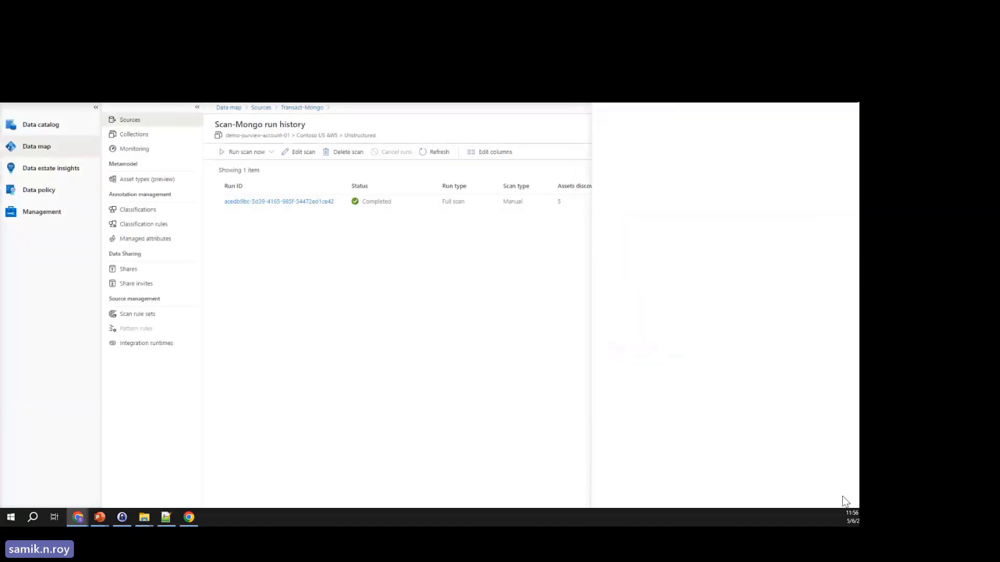
- Examine the integration runtime choices in the settings of AzureBlob-US's Azure_Blob_Scan, and cancel without changes
left_click(290, 108)
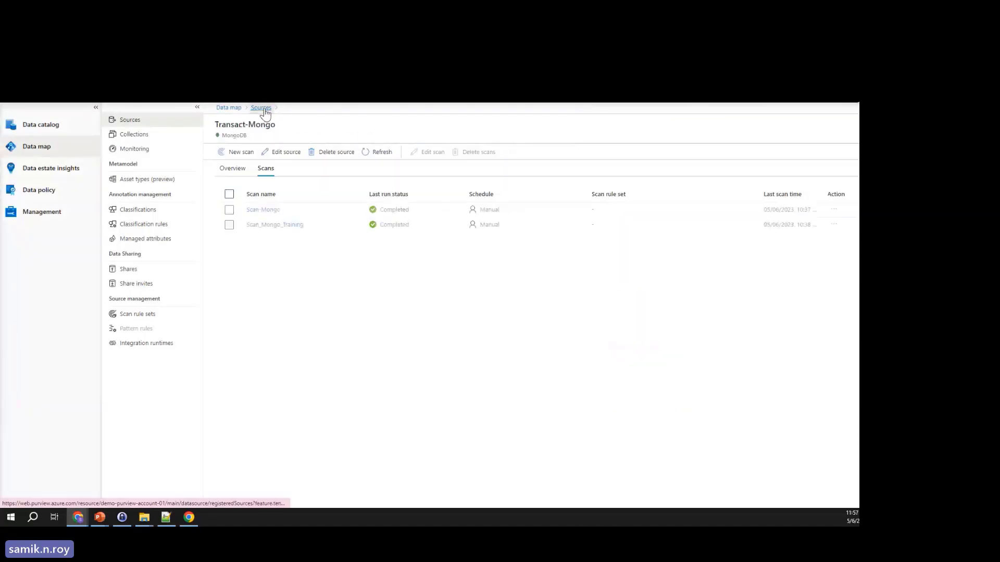
left_click(261, 108)
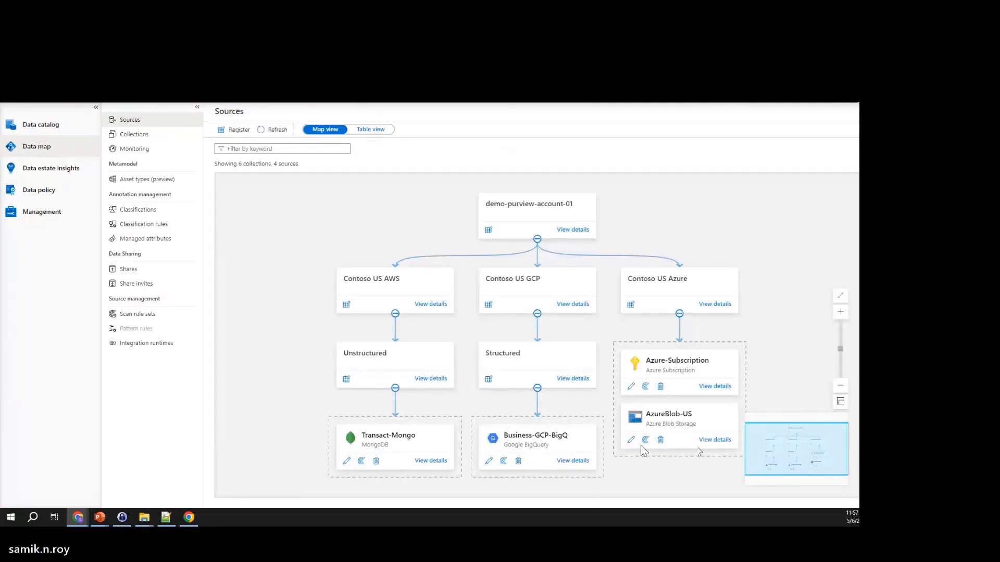
left_click(702, 442)
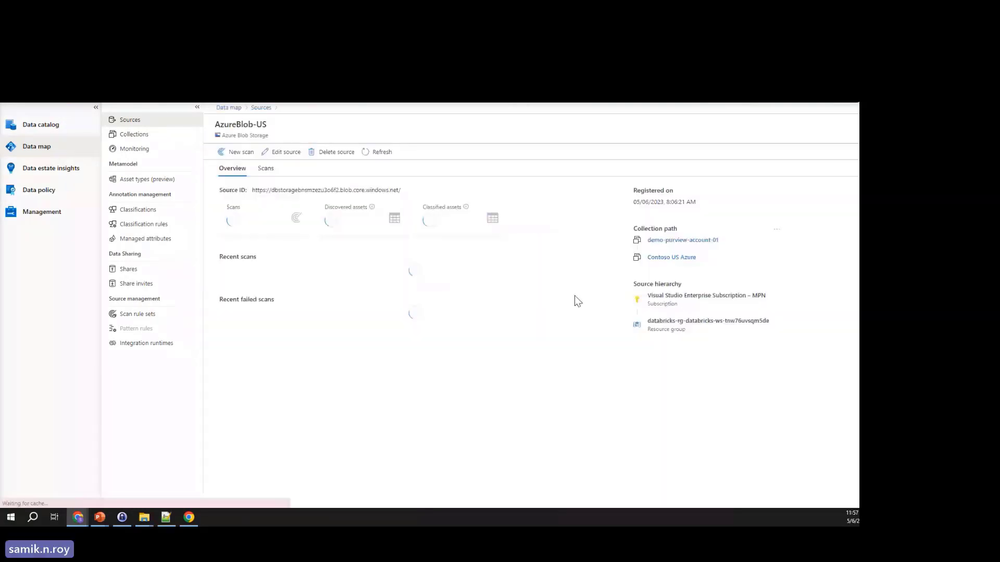
left_click(266, 168)
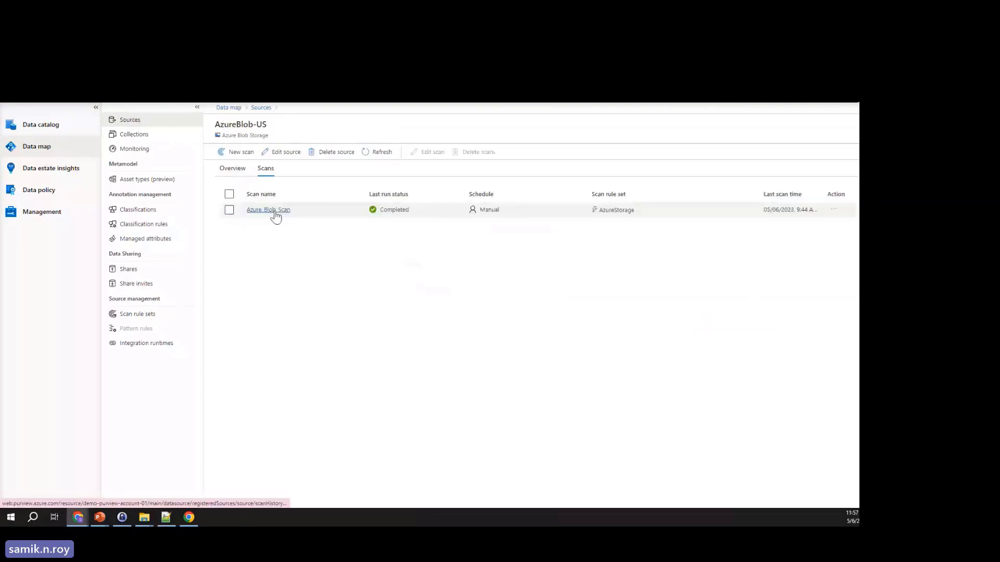
left_click(275, 211)
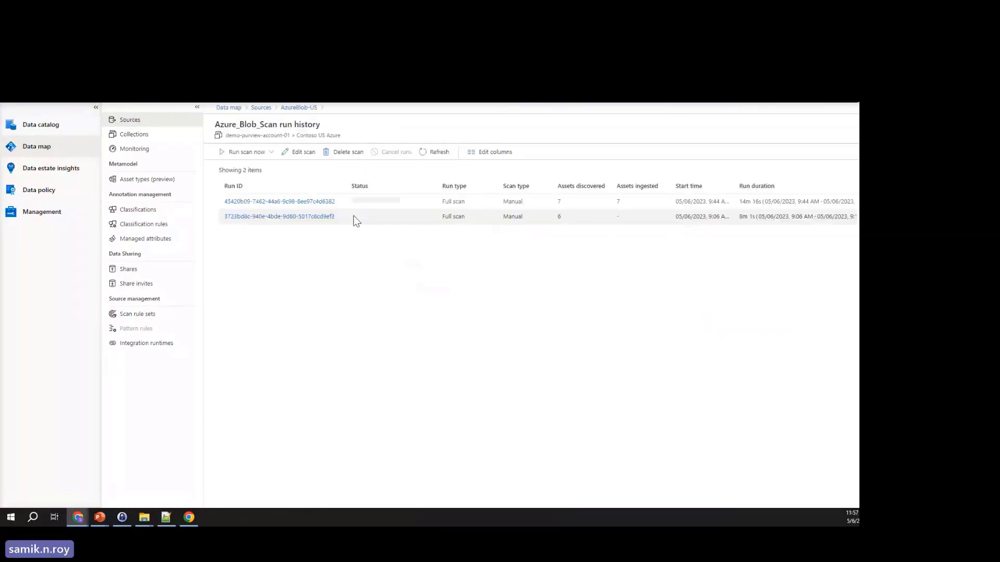
left_click(303, 152)
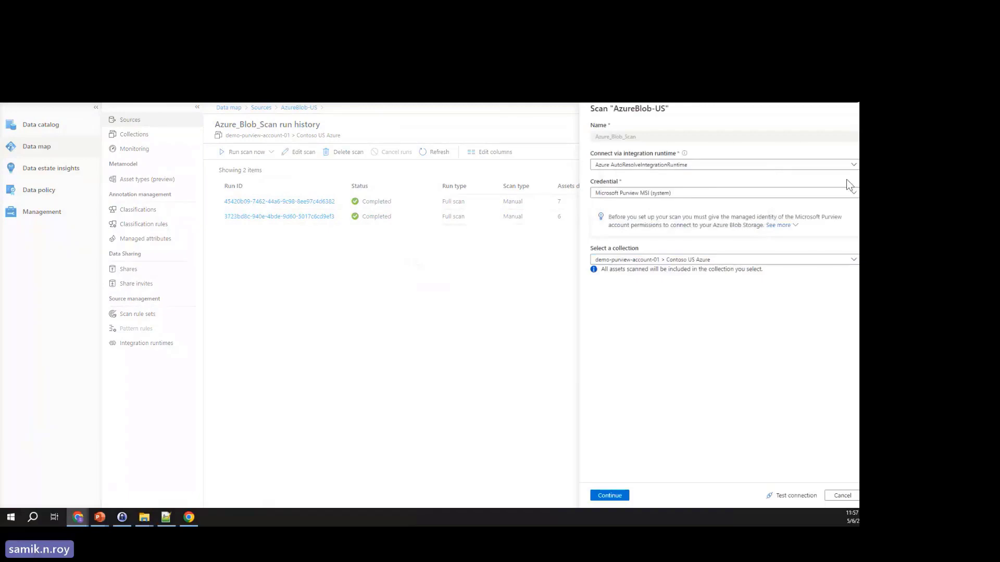
left_click(828, 166)
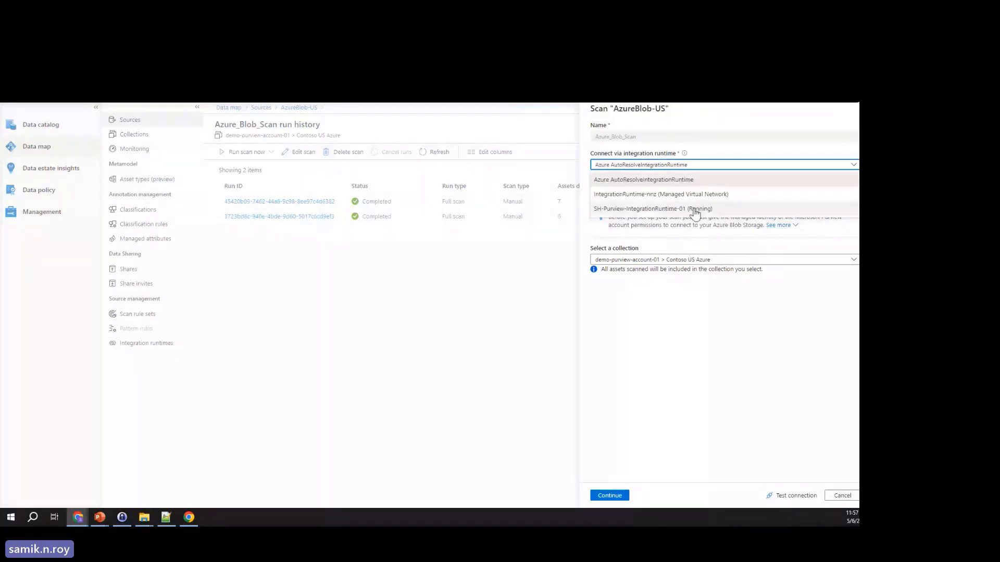
left_click(775, 184)
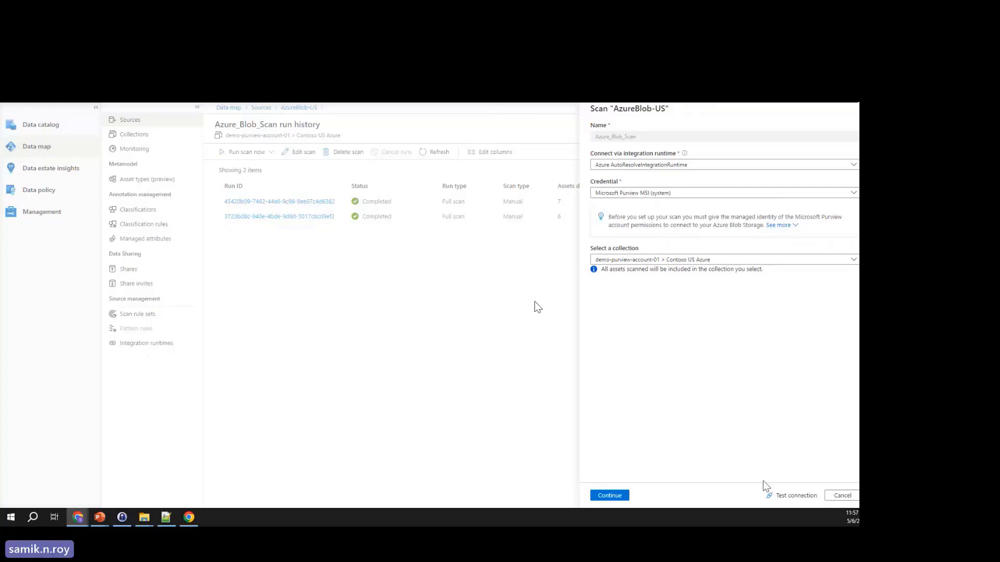
left_click(841, 497)
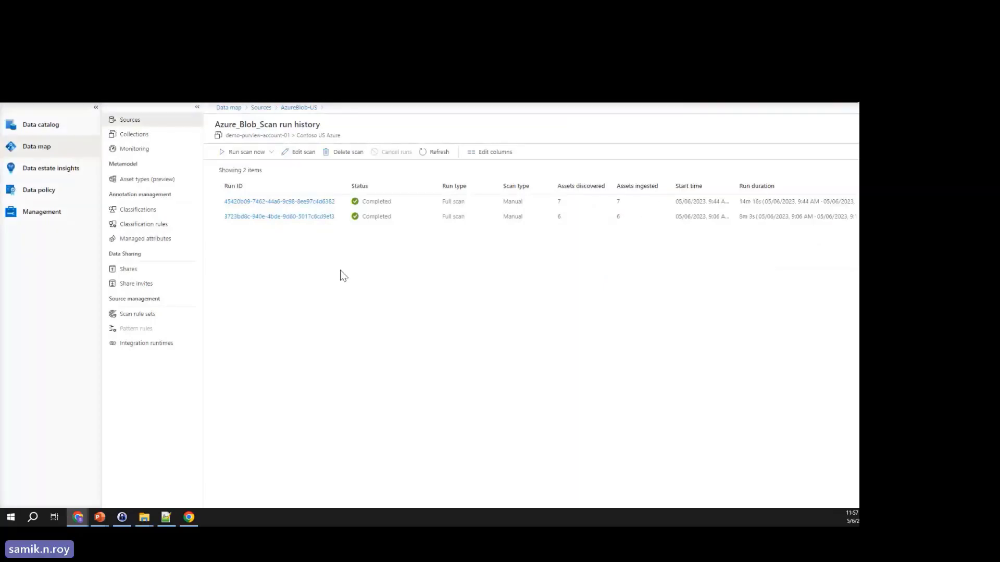
- Review the Transact-Mongo source's scan list again and open the details of the Business-GCP-BigQ source
left_click(259, 111)
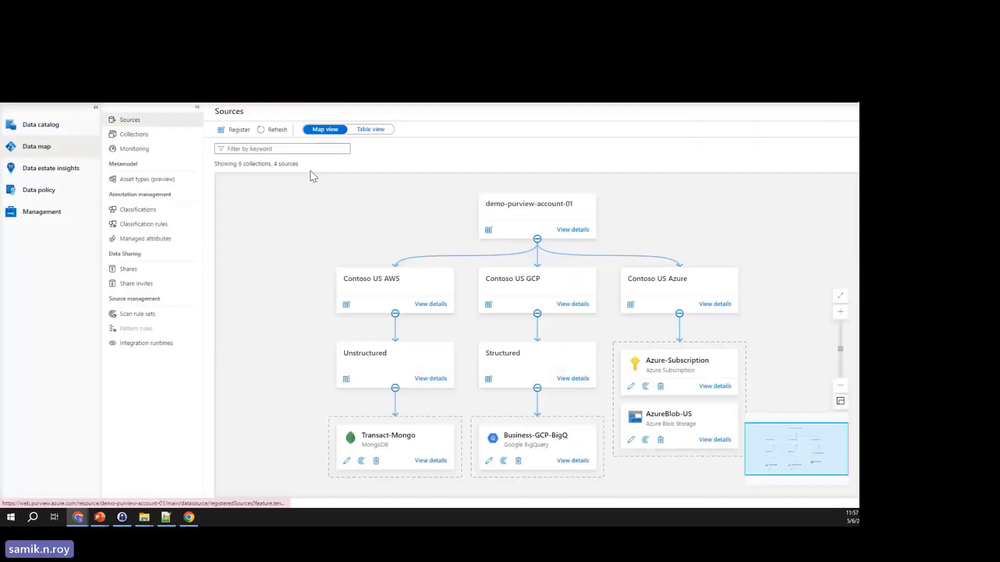
left_click(432, 462)
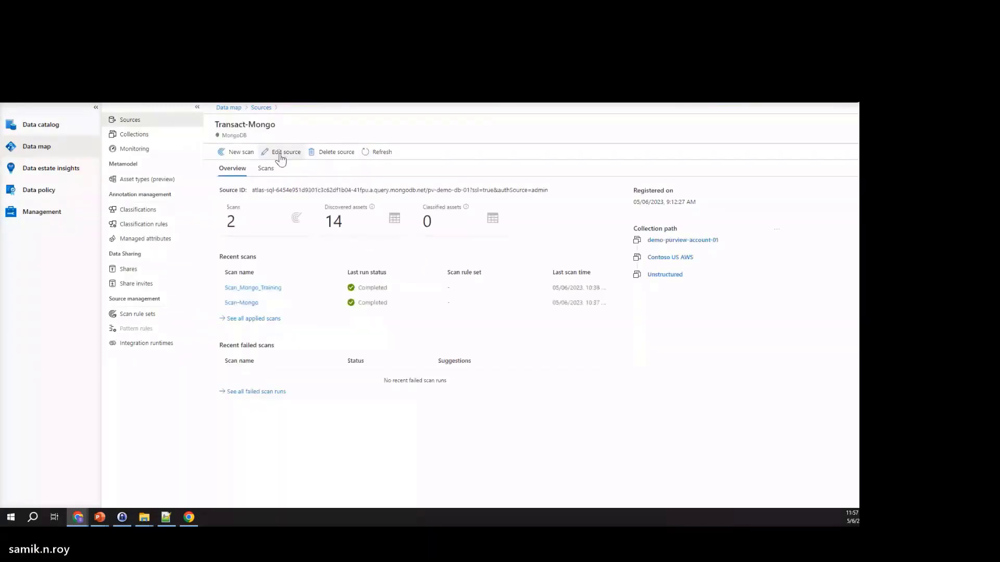
left_click(266, 168)
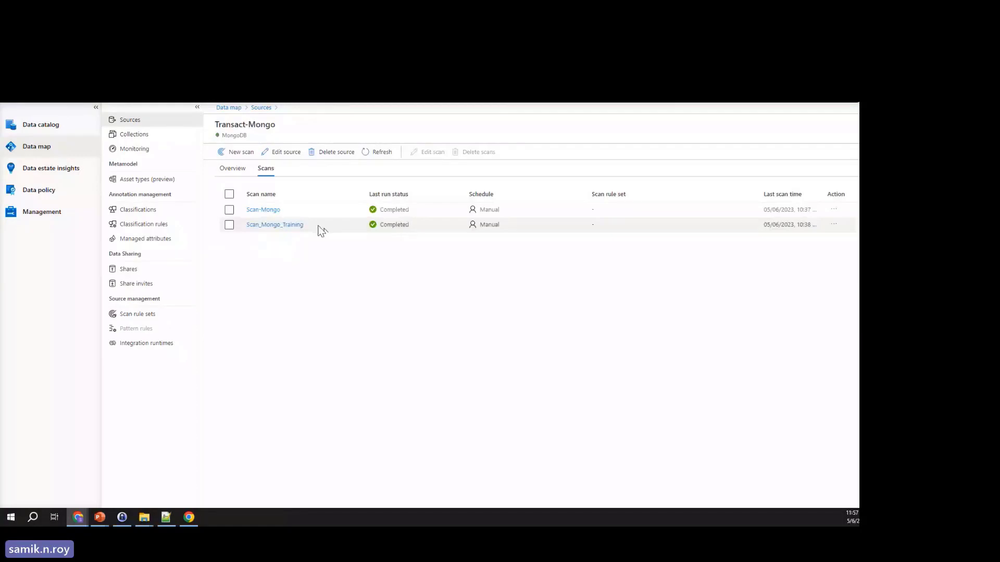
left_click(260, 107)
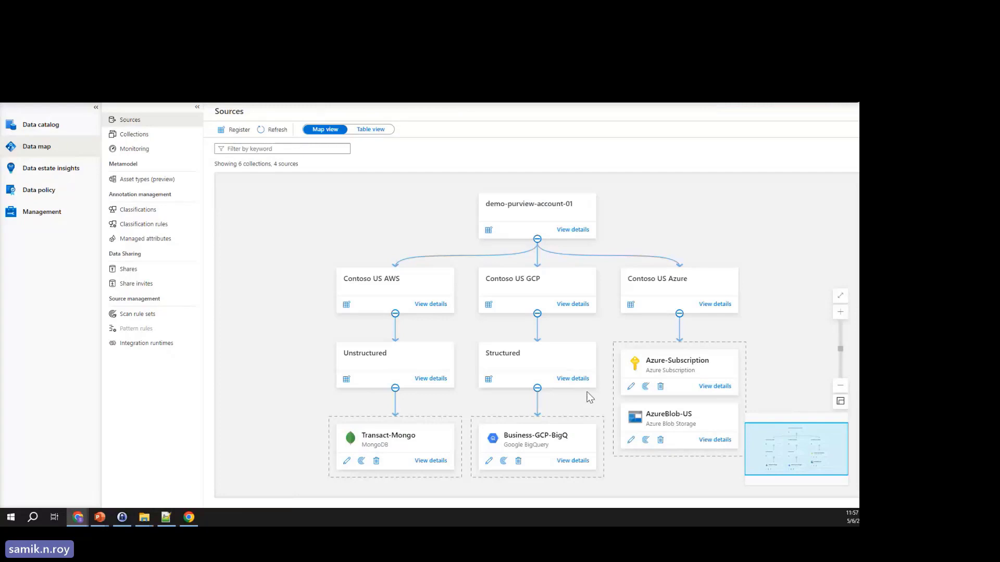
left_click(573, 461)
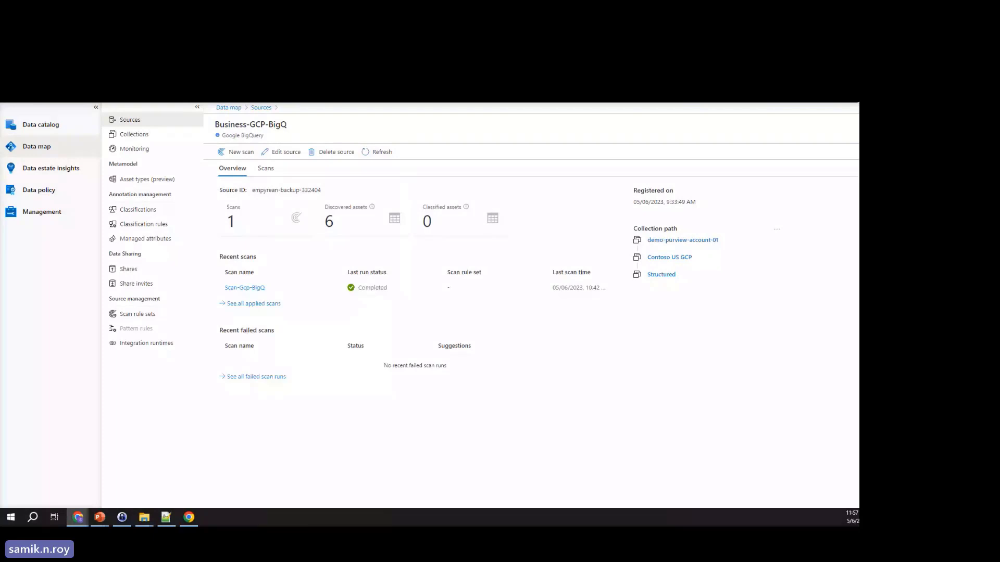
- Switch to Google BigQuery, expand the sampleset dataset and open the samplecsv table in a new tab
left_click(646, 44)
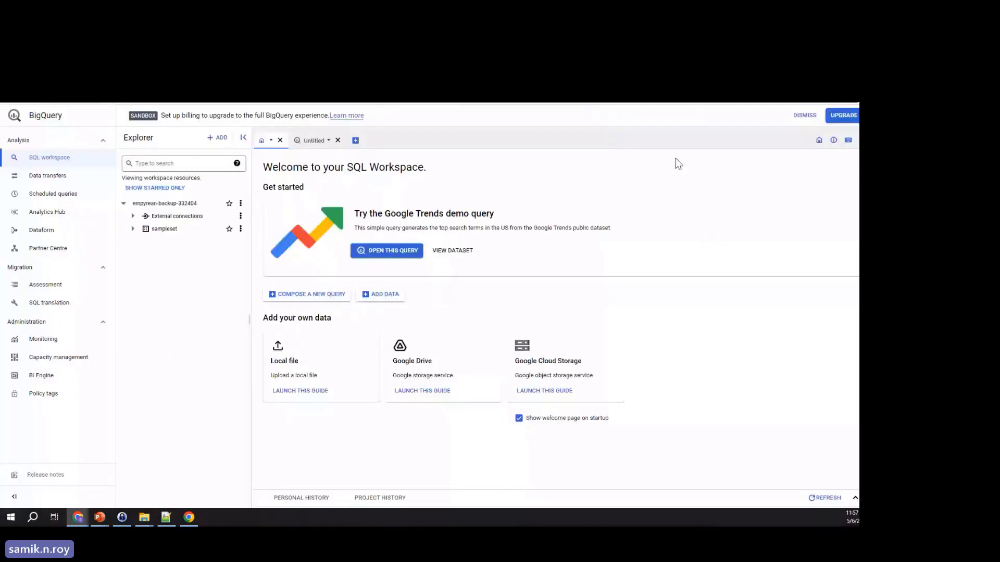
left_click(133, 228)
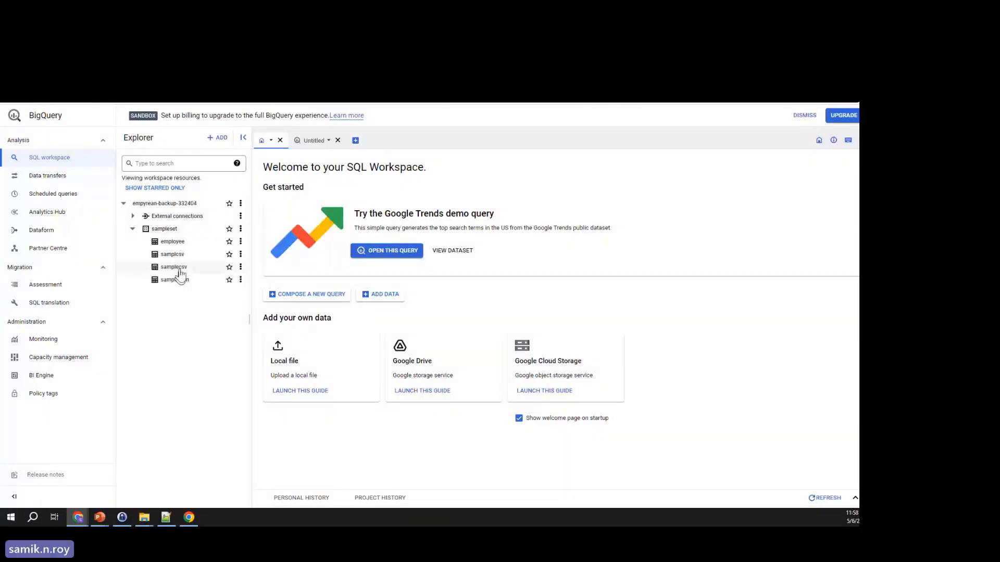
left_click(240, 267)
mouse_move(265, 299)
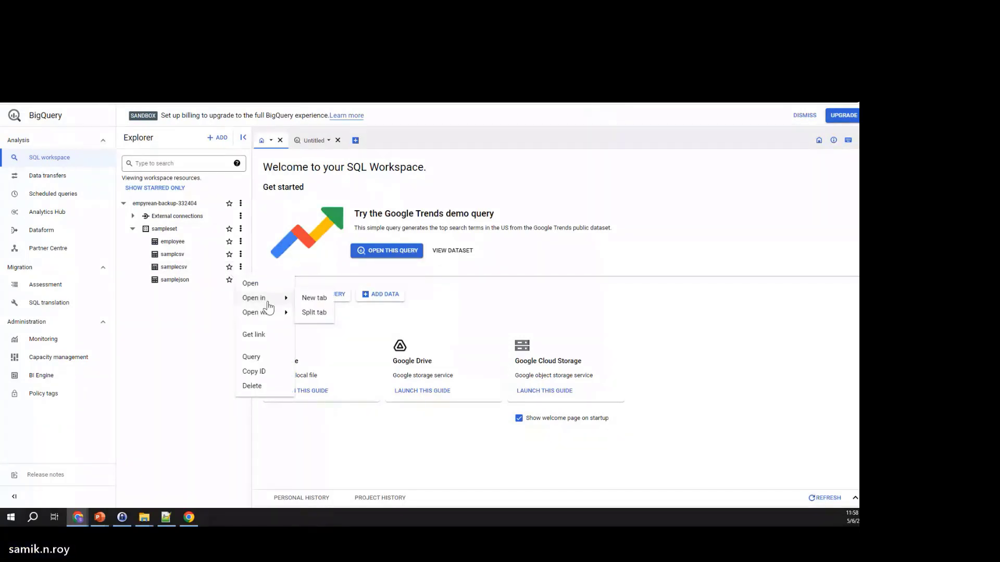
left_click(314, 298)
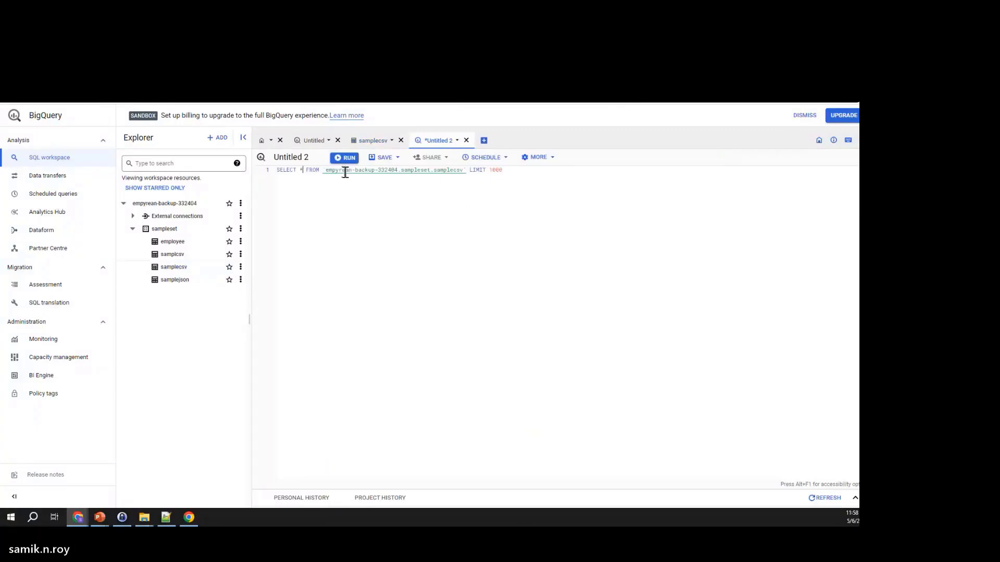
- Run the query returning all samplecsv columns with a 1000-row limit, and switch back to Microsoft Purview's source map
left_click(348, 158)
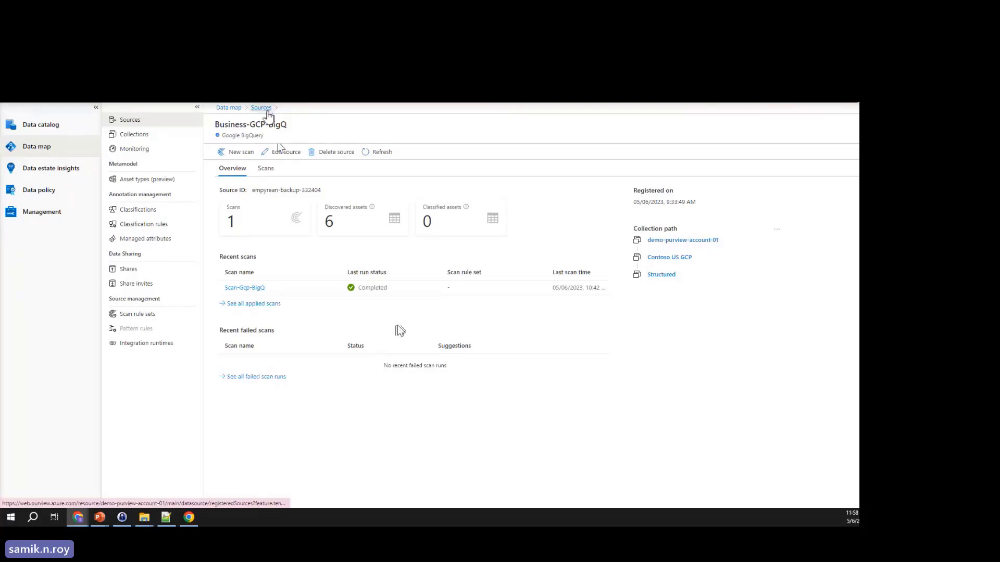
left_click(265, 108)
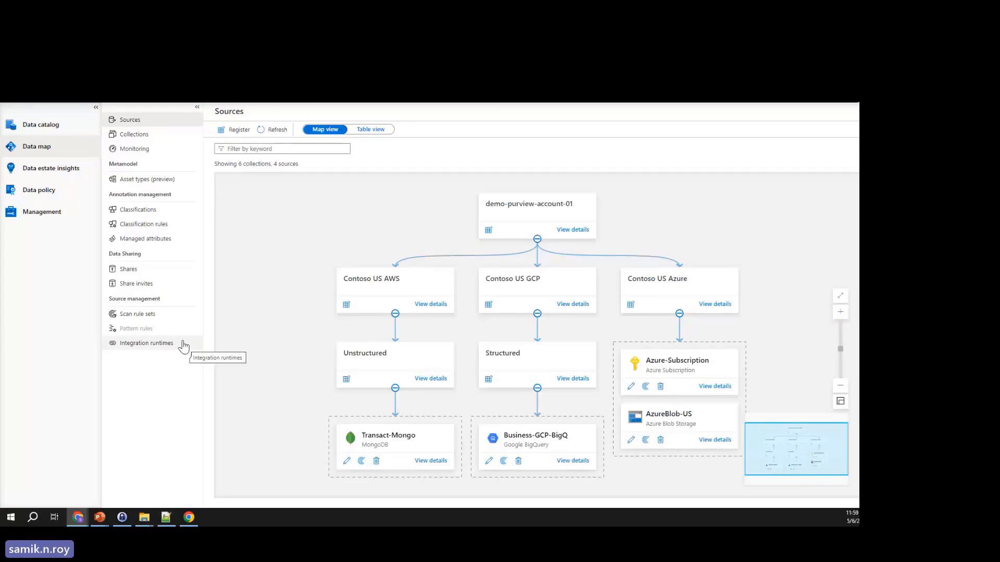
- Open the Azure-Subscription source's details, read the error information of the failed Azure_Sub_Scan, and return to the source map
left_click(712, 388)
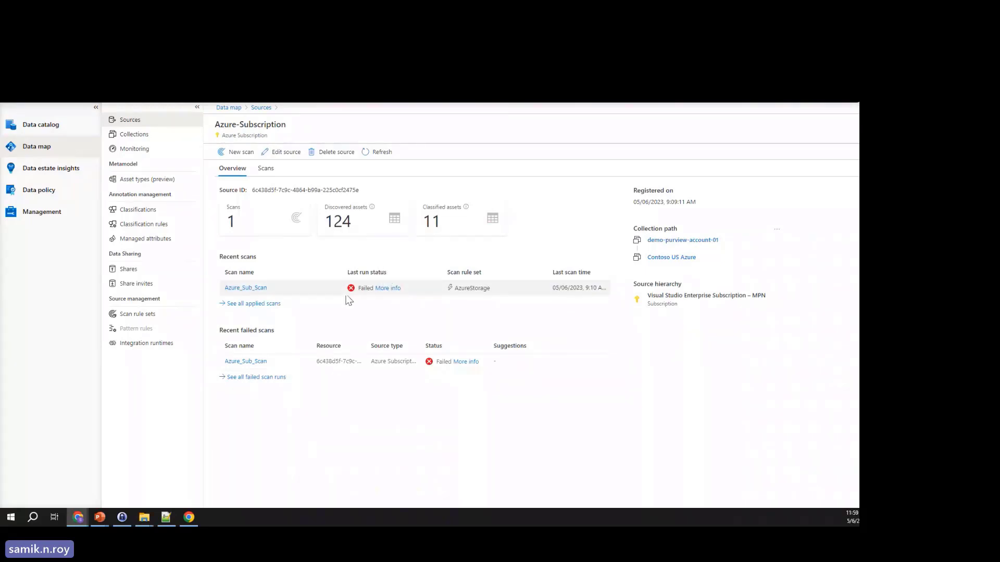
left_click(463, 363)
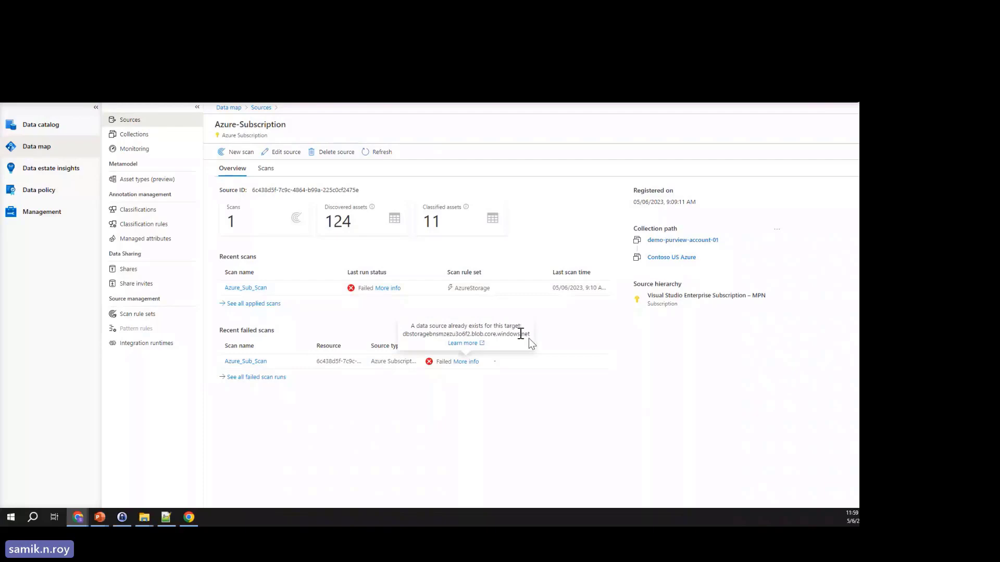
left_click(261, 108)
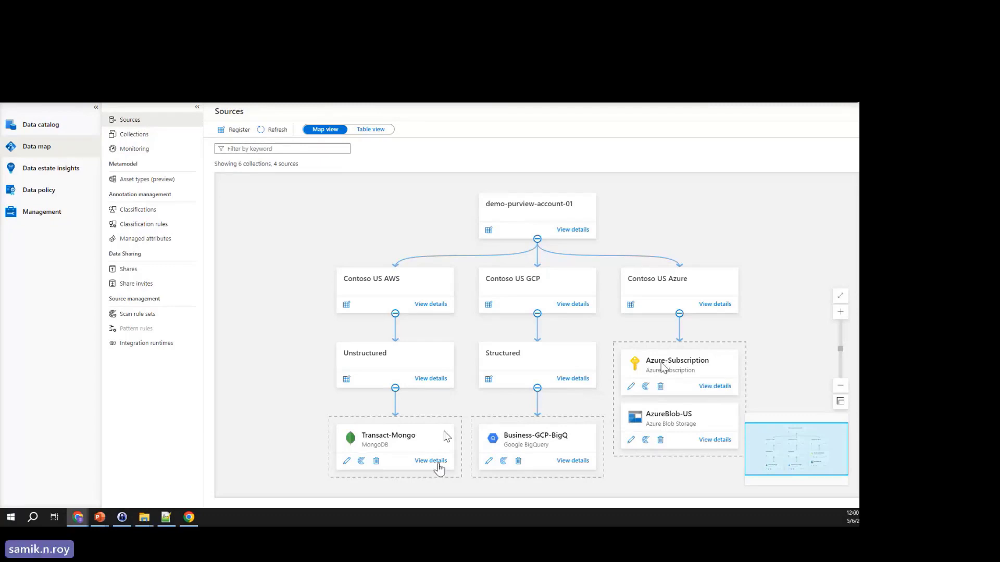
- Start a new scan on the Transact-Mongo source with integration runtime SH-Purview-IntegrationRuntime-01 and credential pv-mongo-scan-creds
left_click(443, 464)
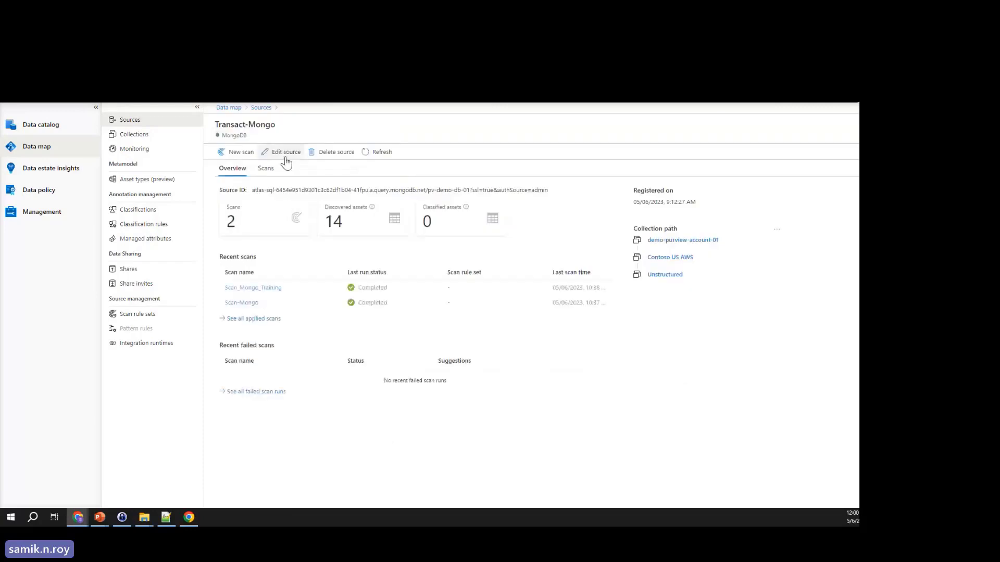
left_click(245, 154)
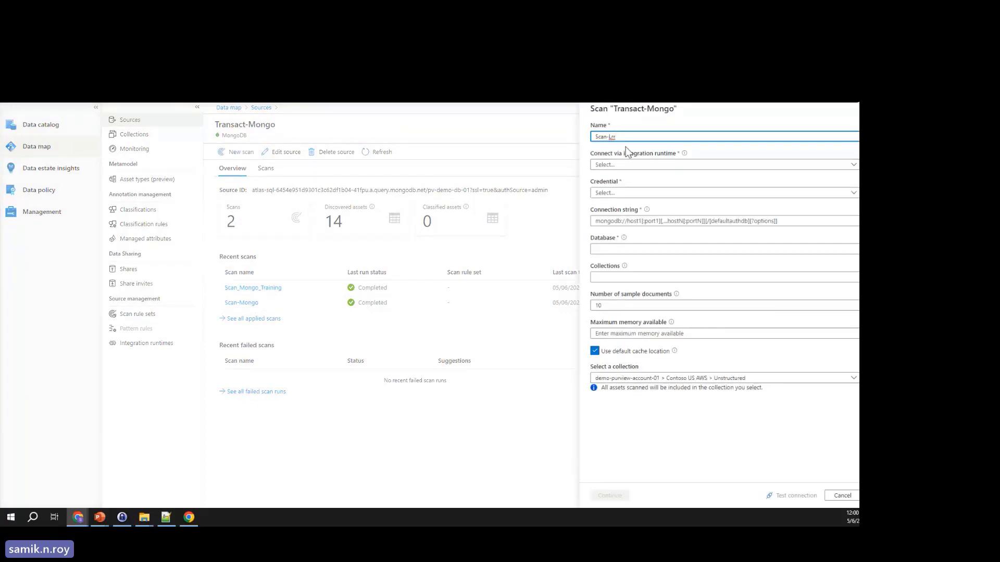
left_click(641, 165)
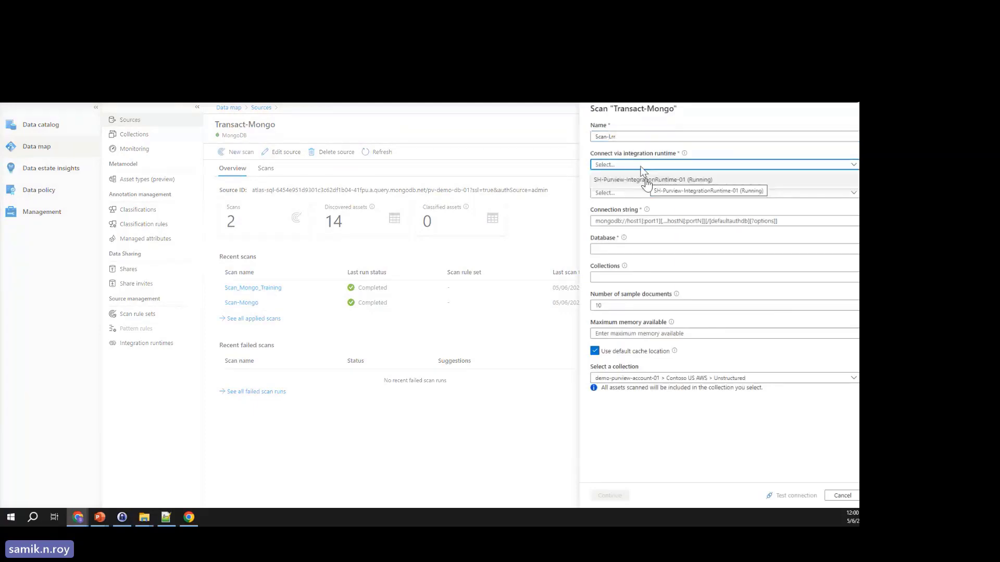
left_click(646, 179)
left_click(641, 193)
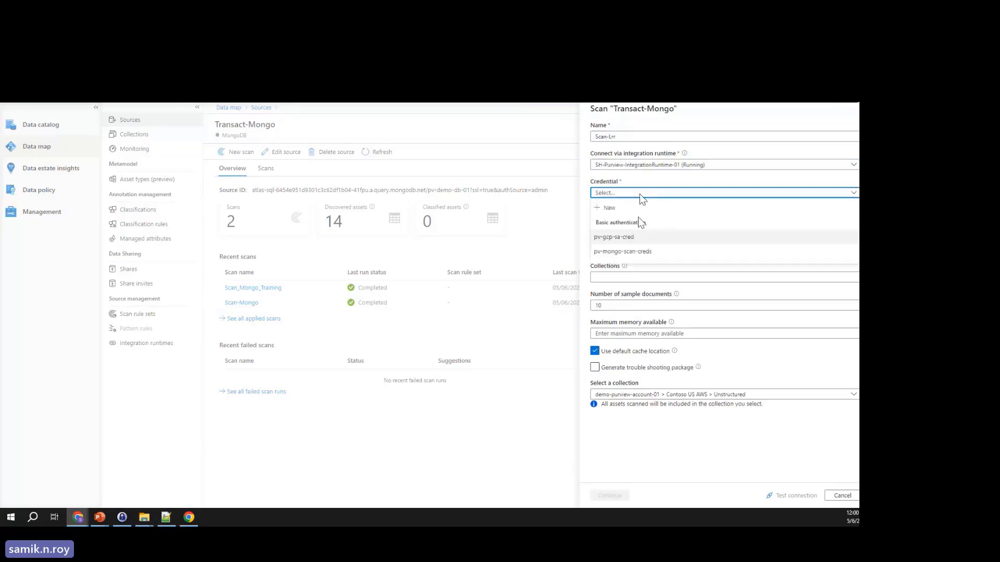
left_click(641, 251)
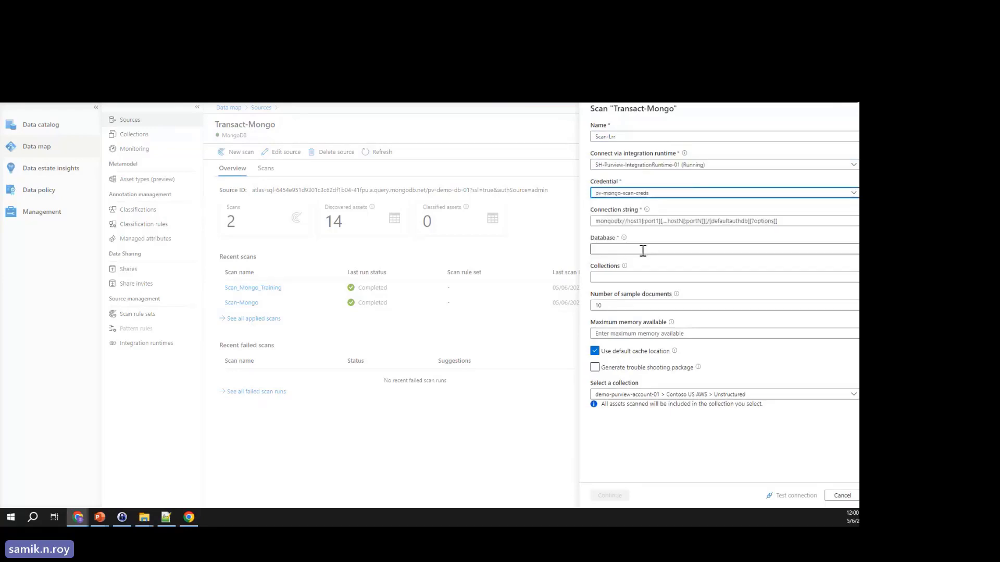
- Set the scan's connection string to mongodb+srv://pv-demo-cluster-01.uwjc0lc.mongodb.net/?retryWrites=true&w=majority and its database to sample_training, and continue to the scan trigger
left_click(655, 222)
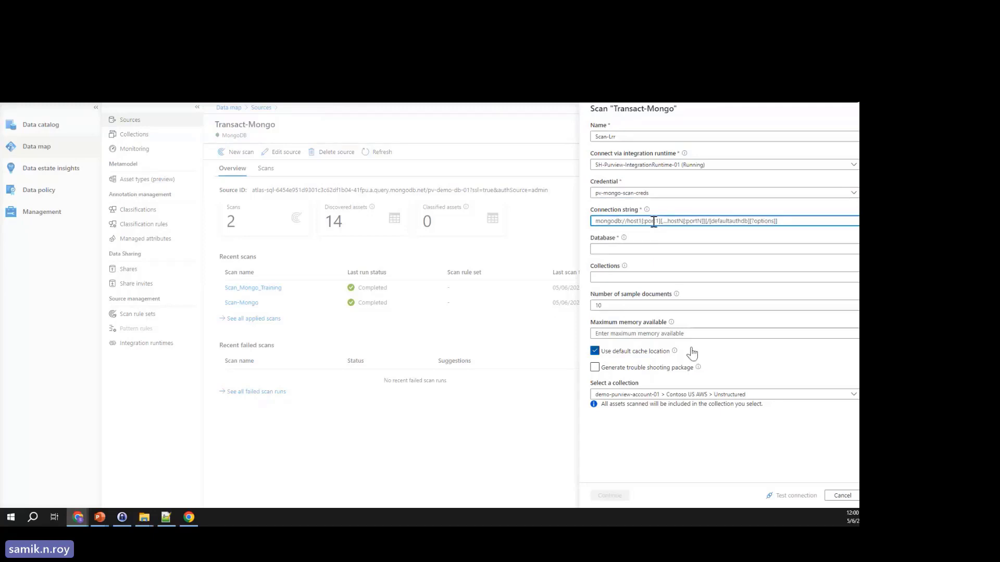
key("alt+Tab")
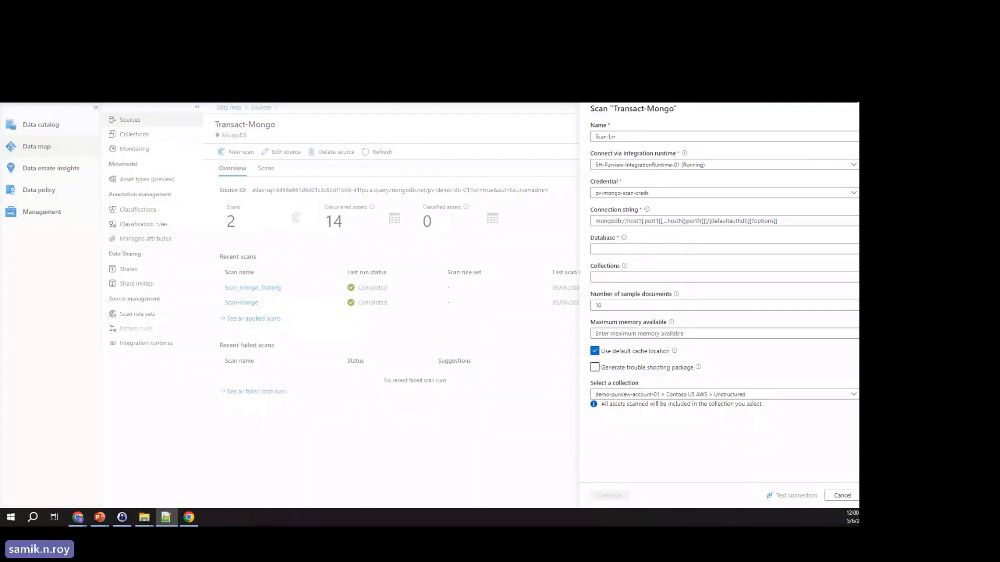
left_click(607, 221)
type("mongodb+srv://pv-demo-cluster-01.uwjc0lc.mongodb.net/?retryWrites=true&w=majority")
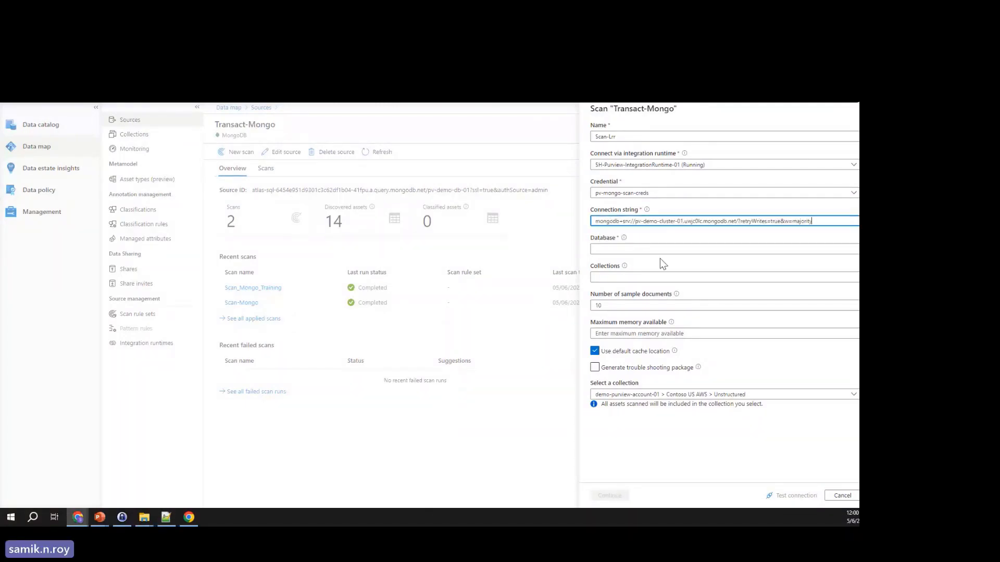
left_click(634, 249)
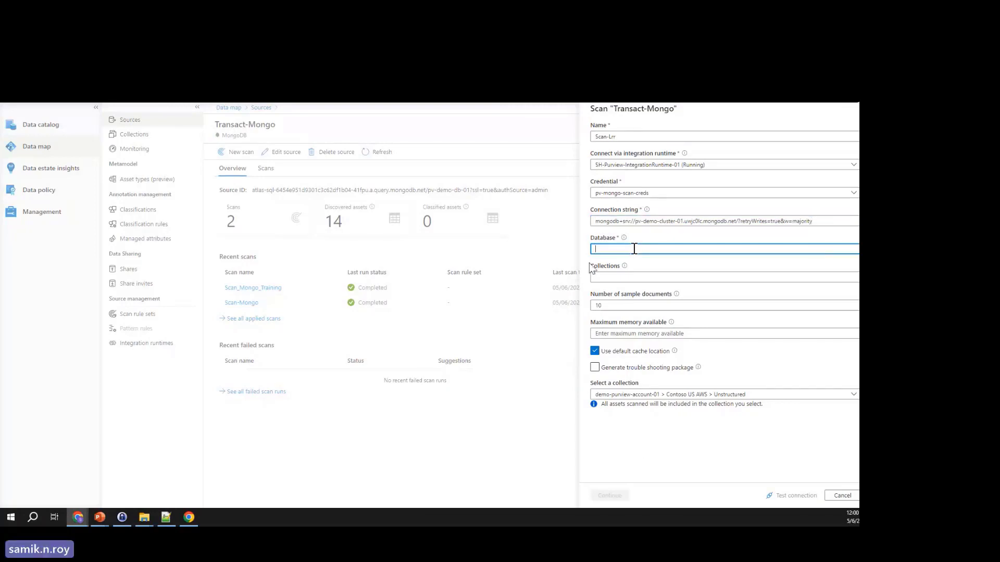
type("sample_")
key("ctrl+Tab")
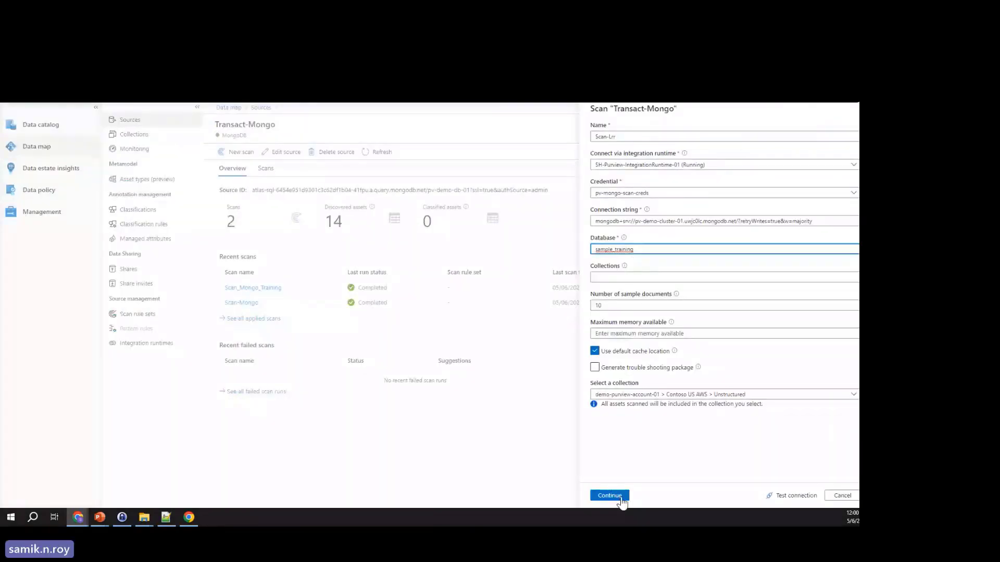
left_click(610, 496)
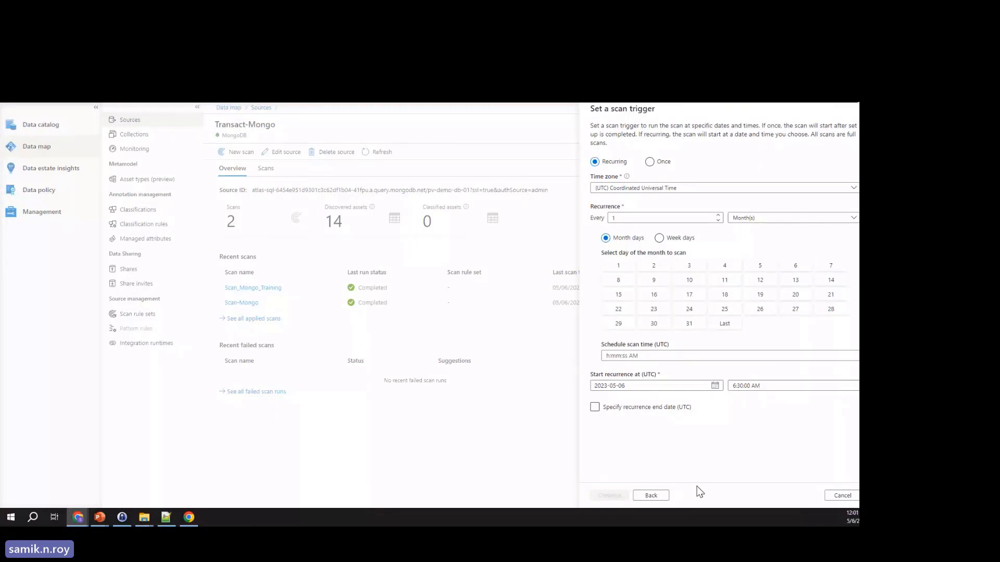
- Examine the recurrence unit choices for the recurring scan trigger, and cancel the new Transact-Mongo scan
left_click(772, 217)
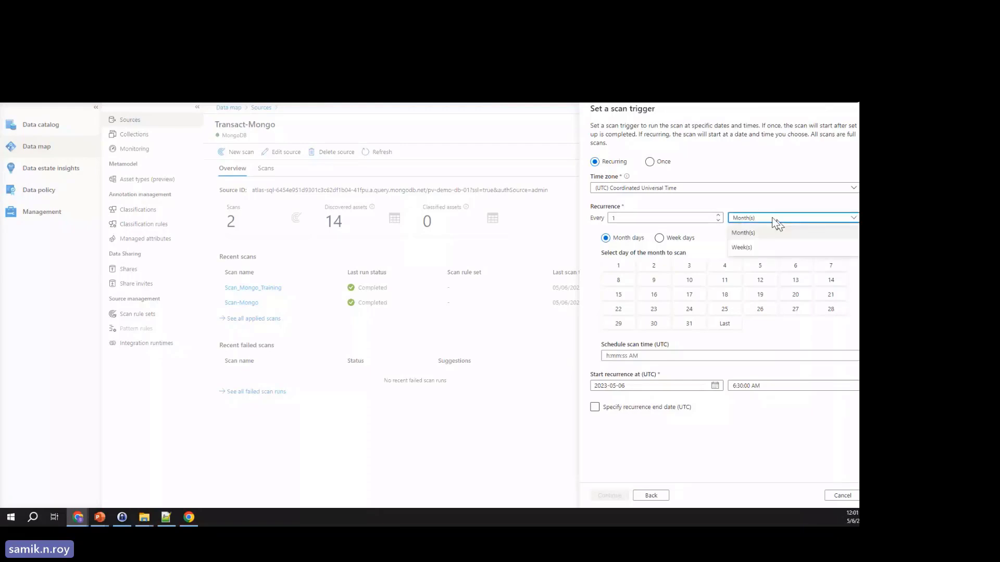
left_click(771, 218)
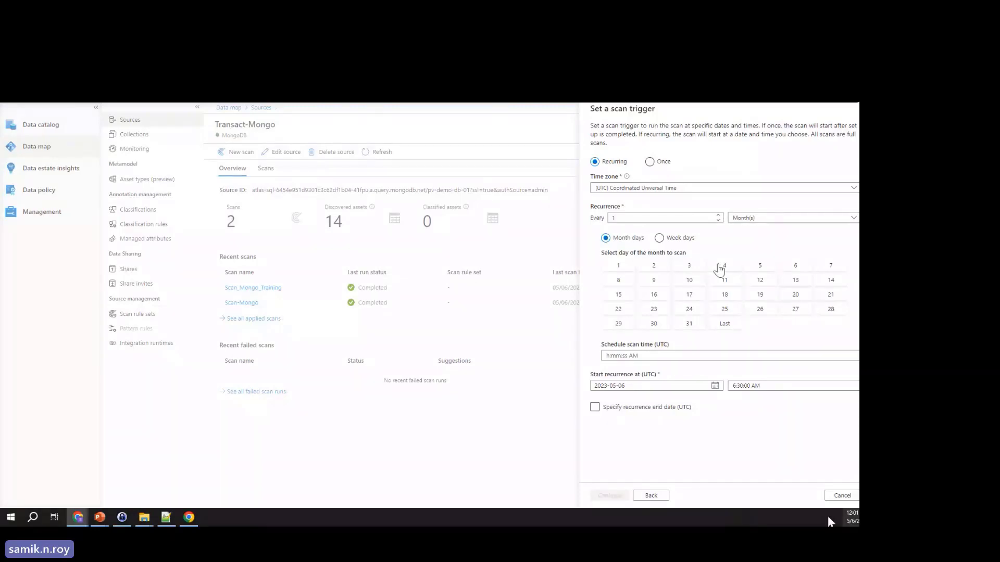
left_click(840, 496)
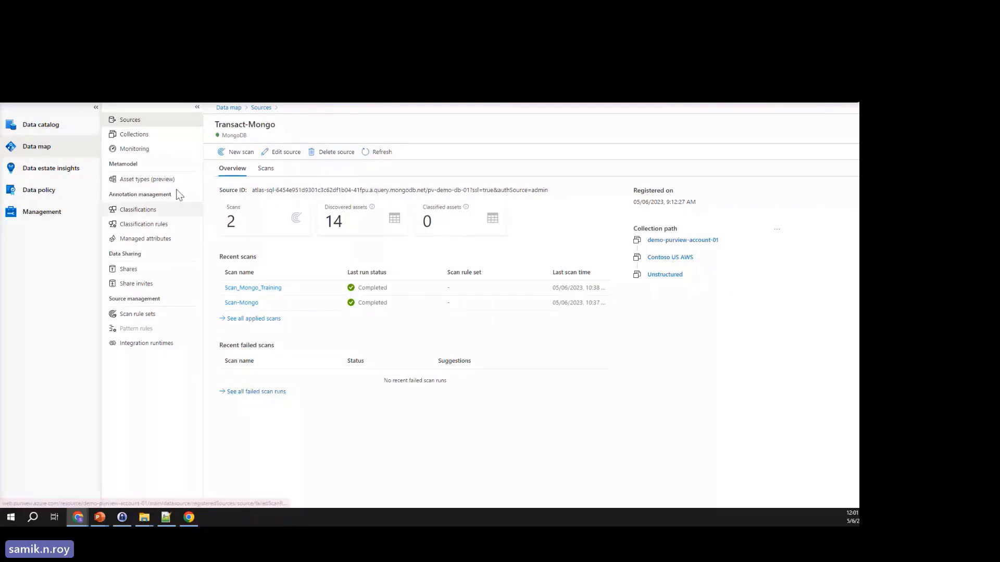
- Review the overviews of the Unstructured, Contoso US AWS and Structured collections in the data map
left_click(146, 138)
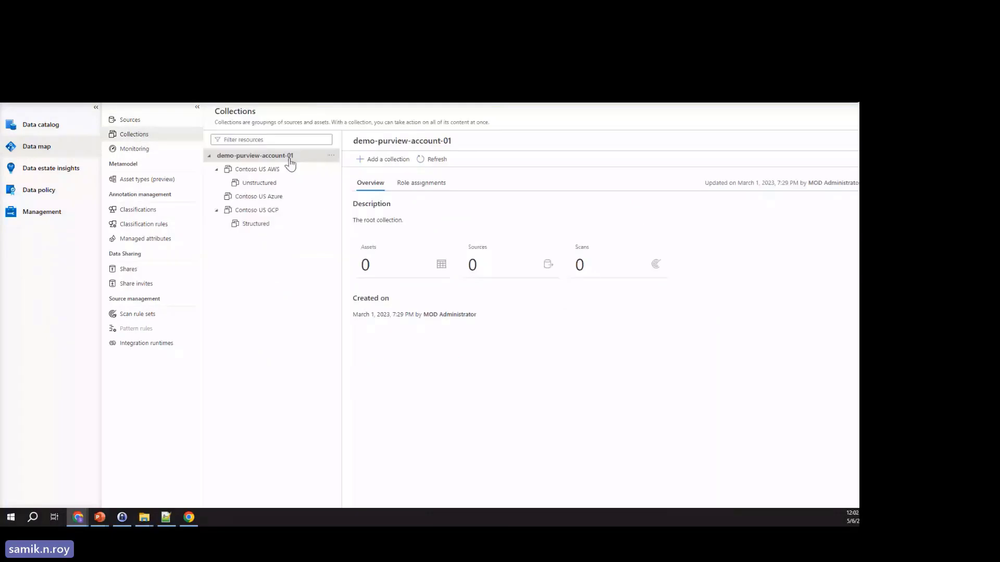
left_click(283, 184)
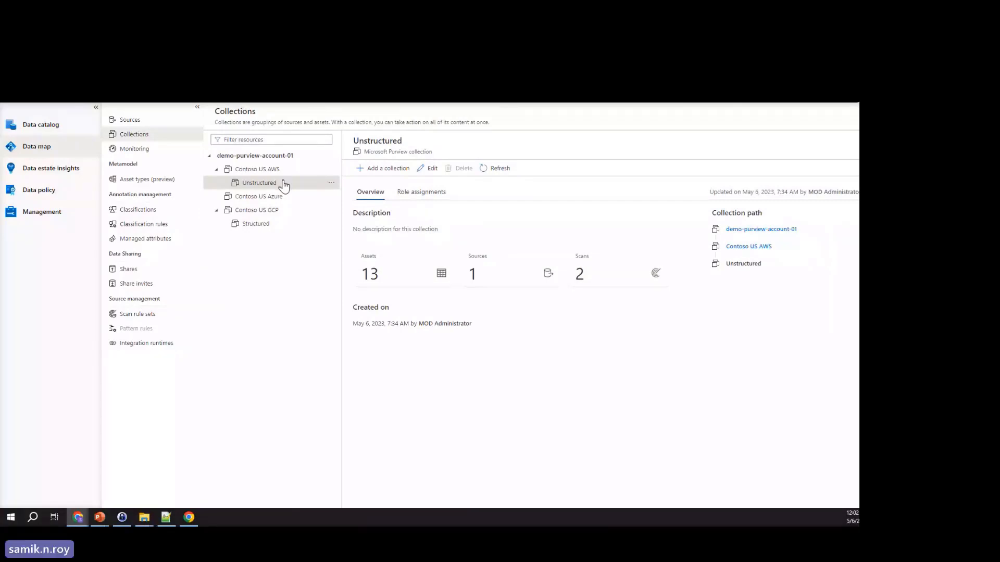
left_click(282, 170)
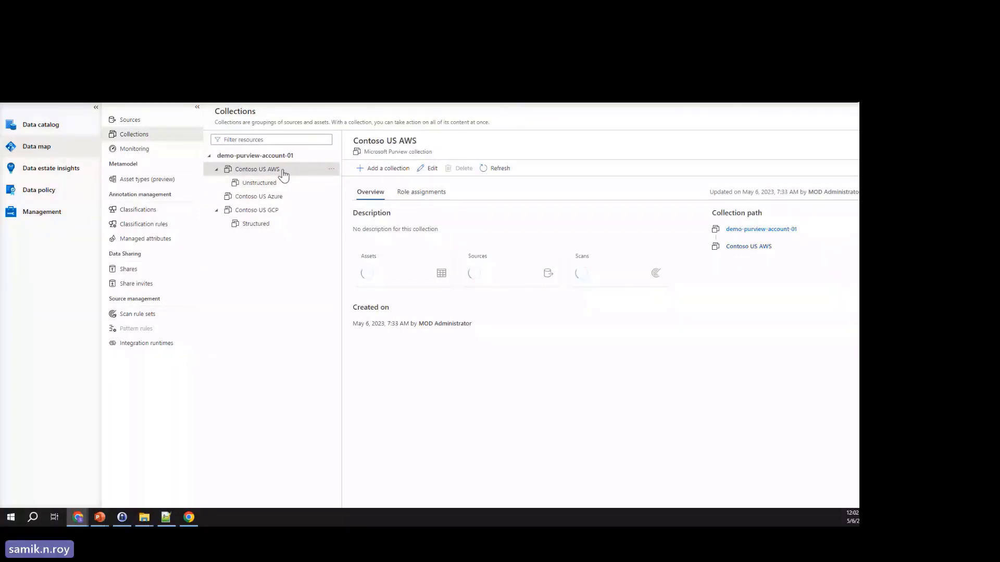
left_click(279, 183)
left_click(258, 227)
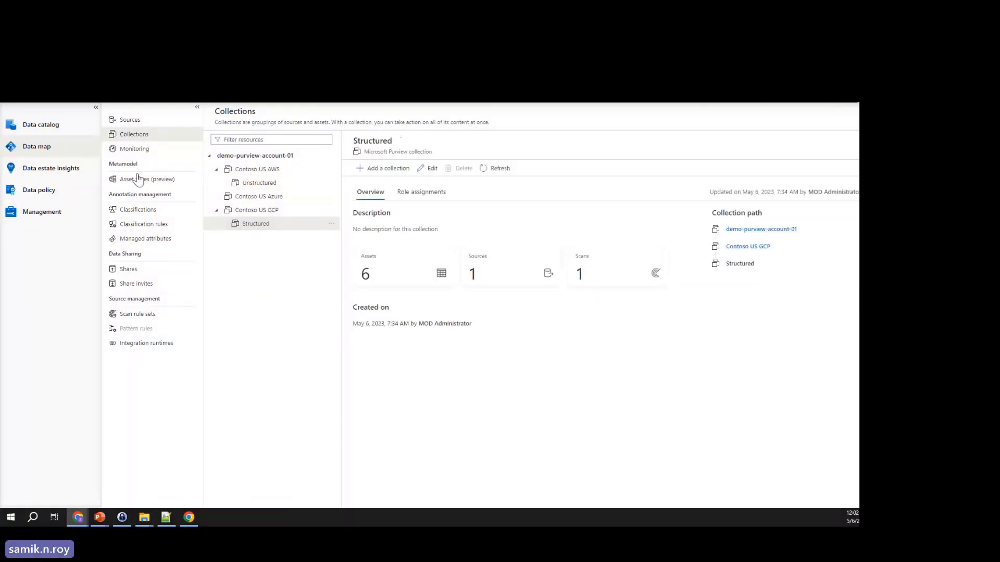
- Review the data map's scan monitoring page with its scan status chart for the last 30 days
left_click(134, 149)
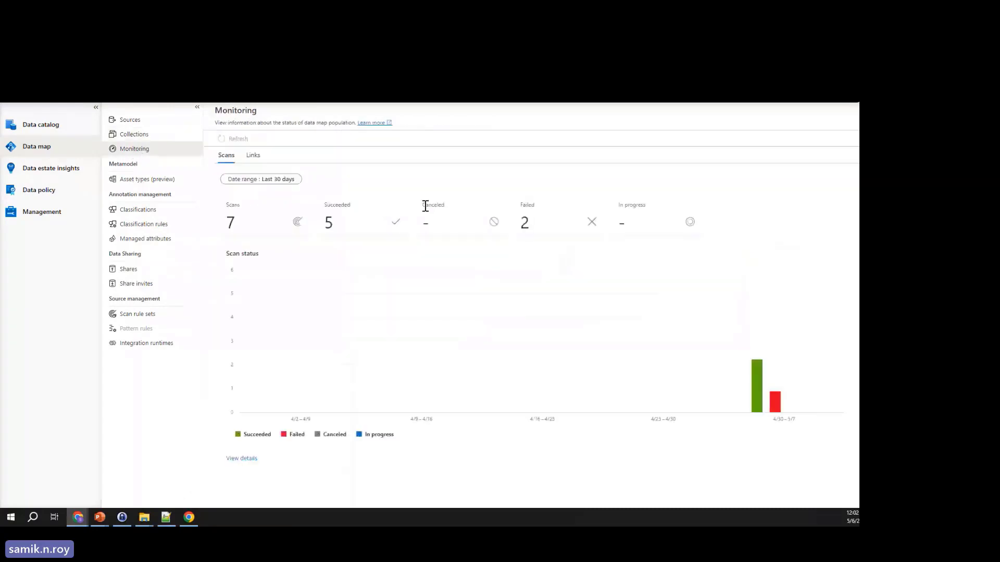
mouse_move(368, 327)
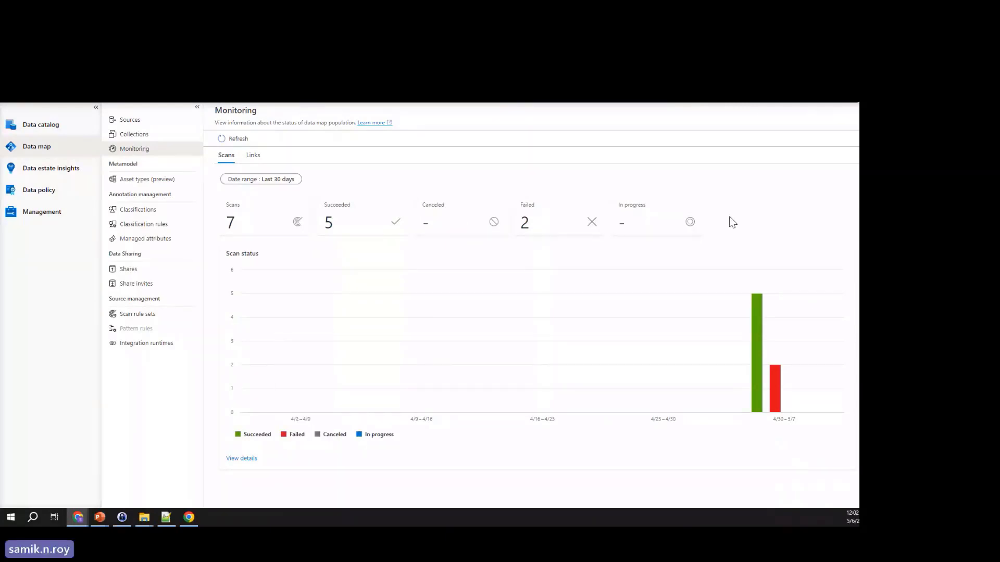
- Search the data catalog for "employee" and open the suggested Google BigQuery employee table asset
left_click(56, 131)
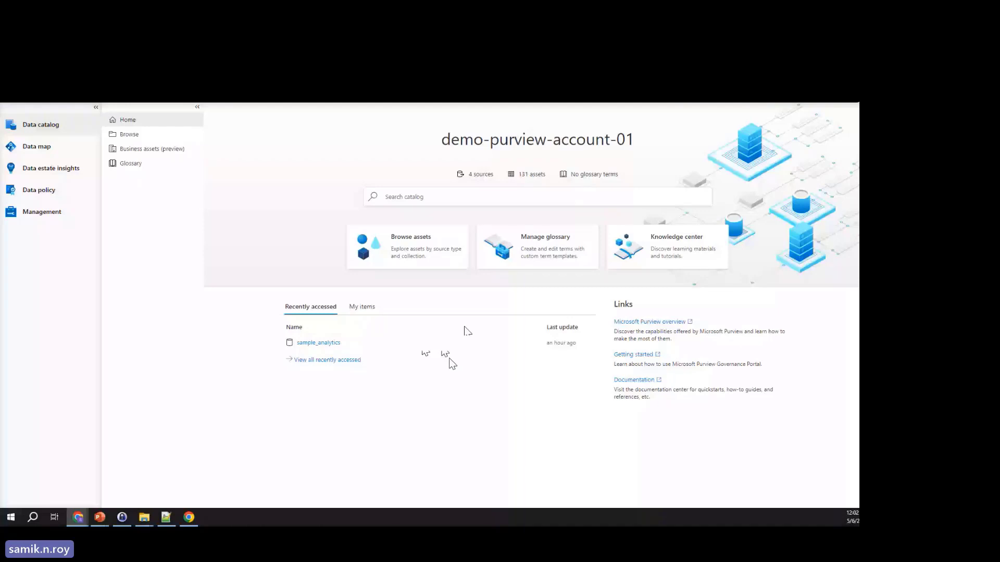
left_click(428, 197)
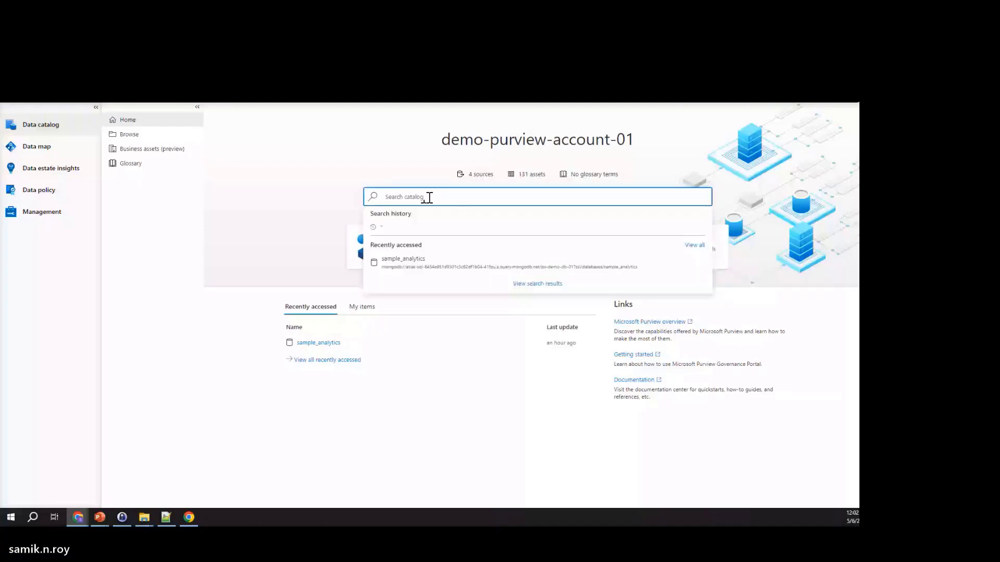
type("em")
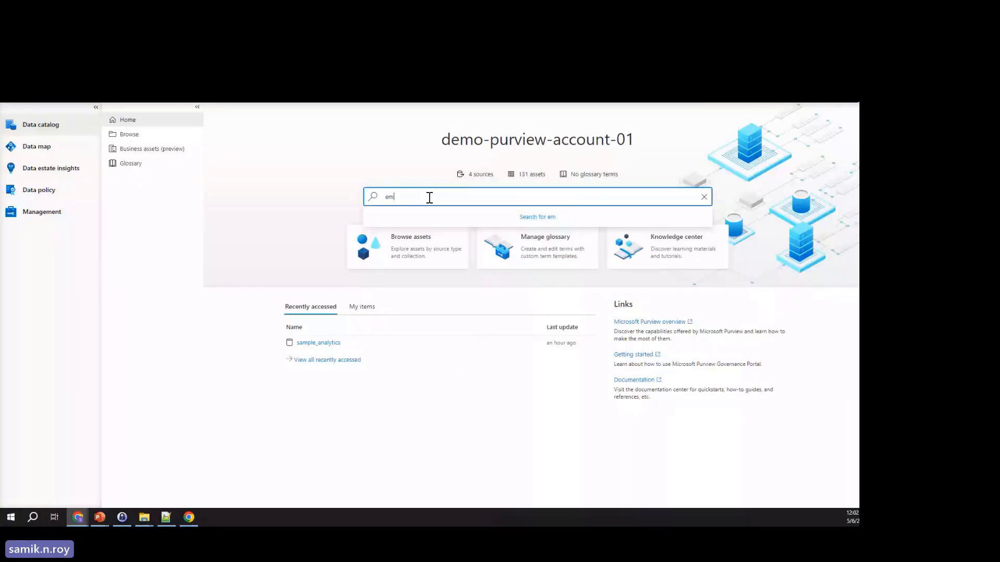
type("ployee")
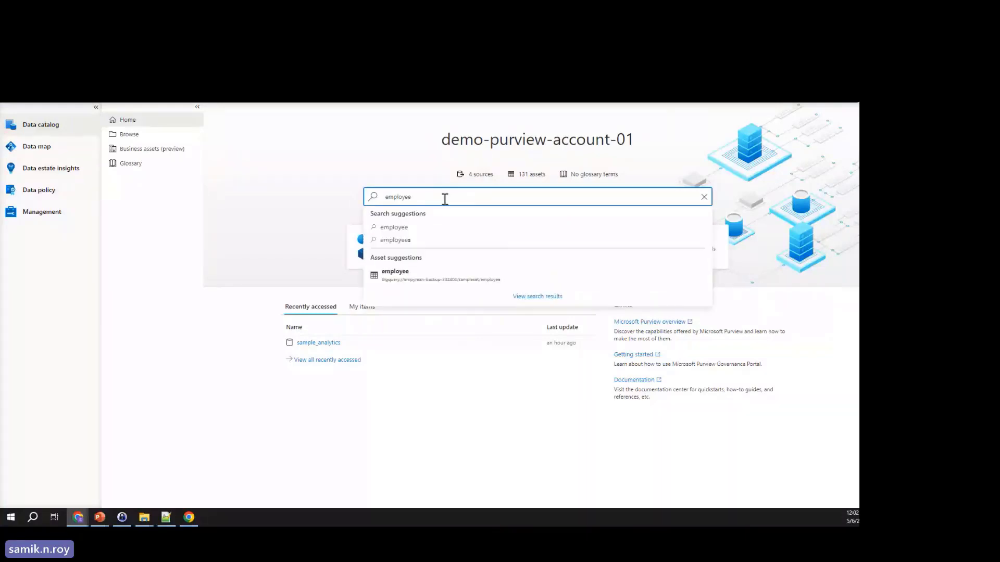
left_click(436, 275)
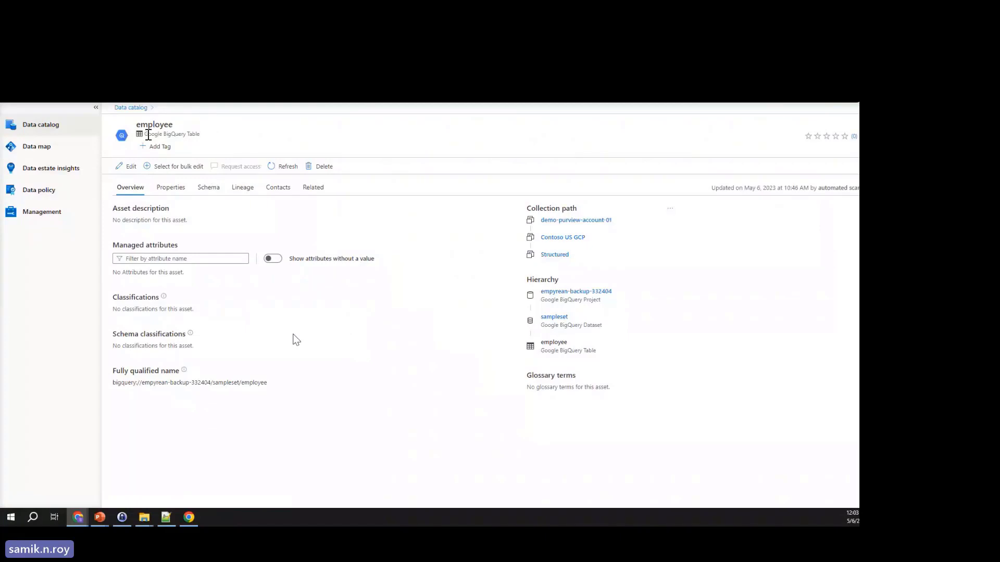
- Browse the catalog's assets by collection and look through the assets in the Structured collection under Contoso US GCP
left_click(131, 107)
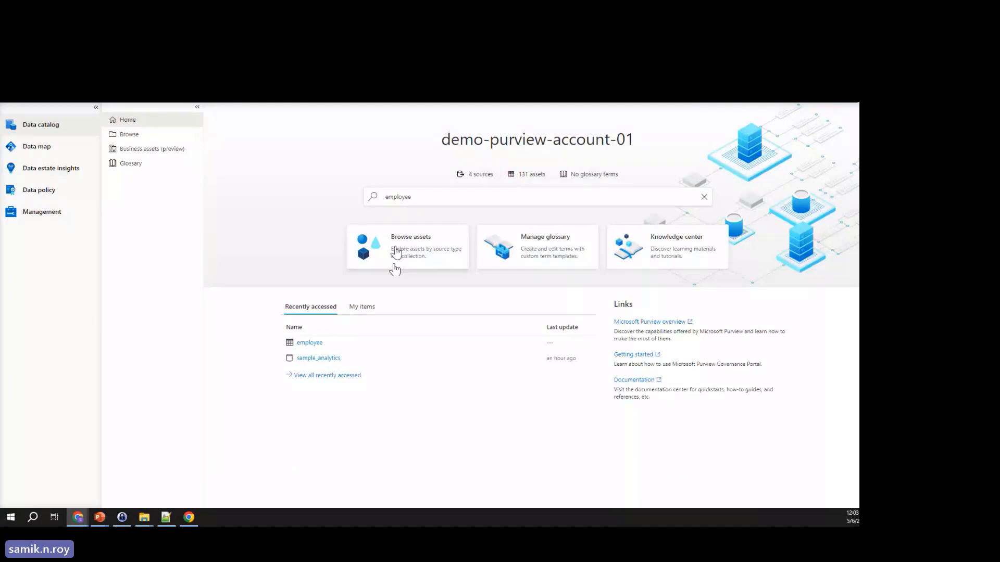
left_click(458, 257)
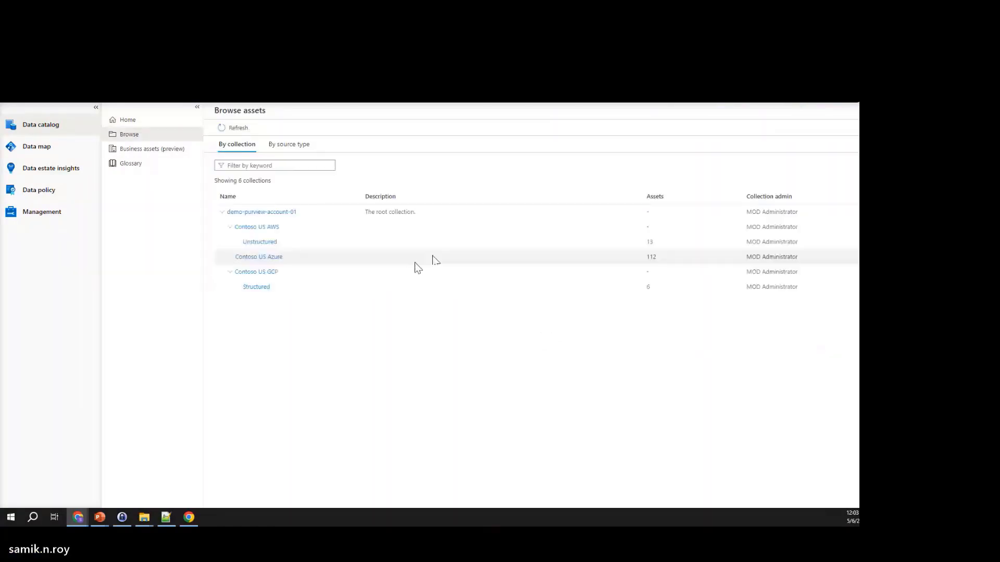
left_click(257, 287)
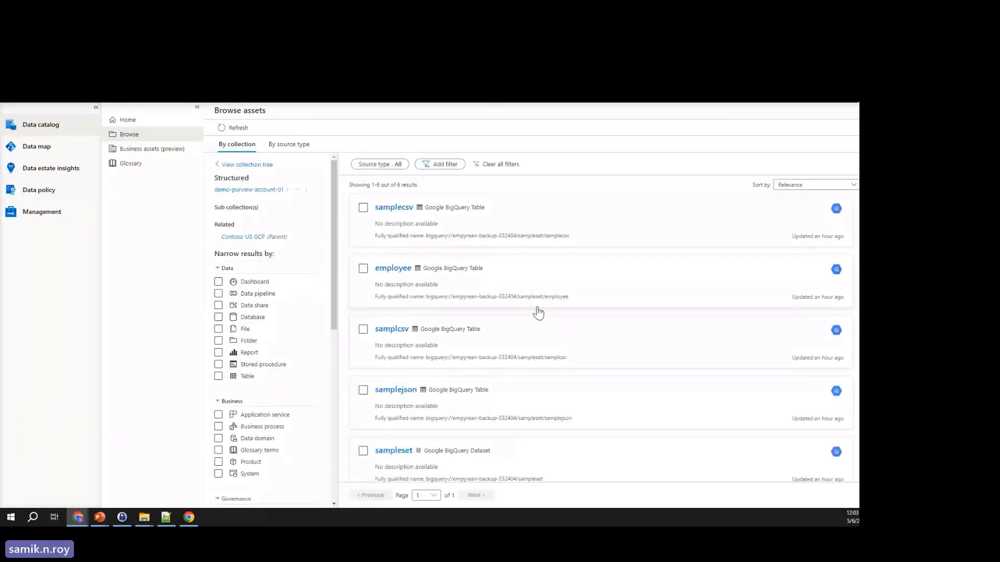
scroll(539, 312, "down", 2)
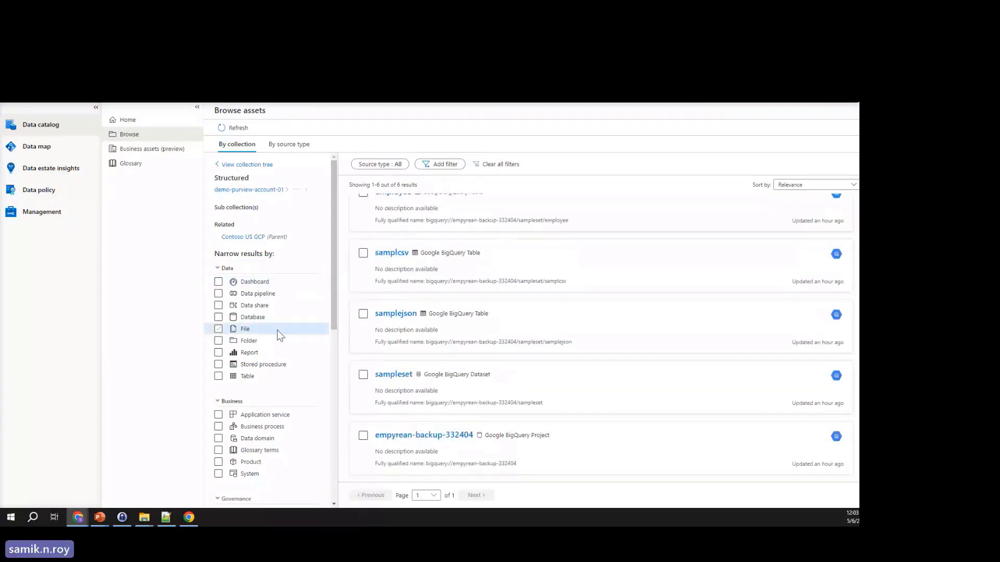
scroll(279, 333, "down", 2)
scroll(278, 336, "up", 2)
scroll(488, 249, "up", 2)
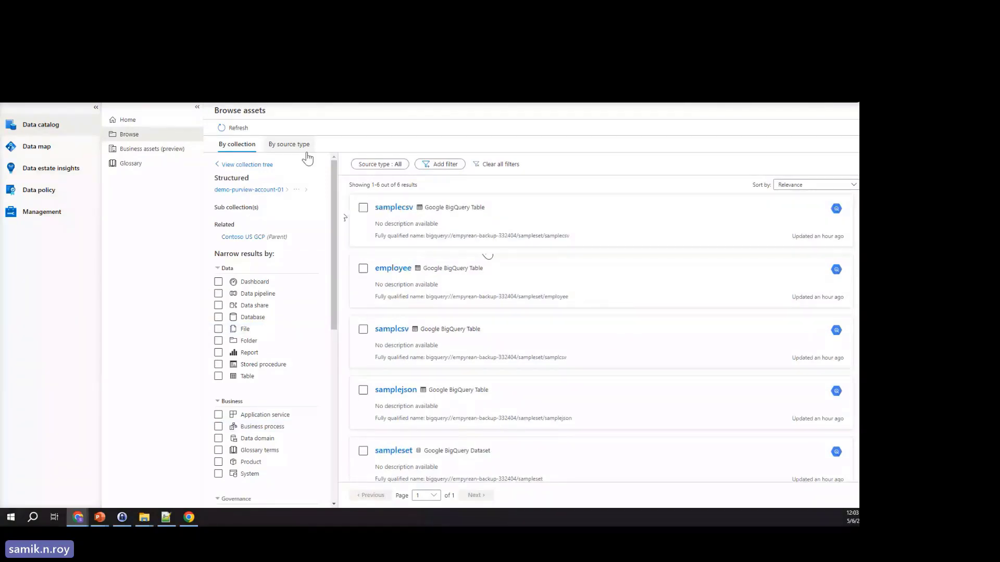
- Browse the catalog's assets by source type and open the database entry listed under MongoDB
left_click(291, 146)
left_click(367, 204)
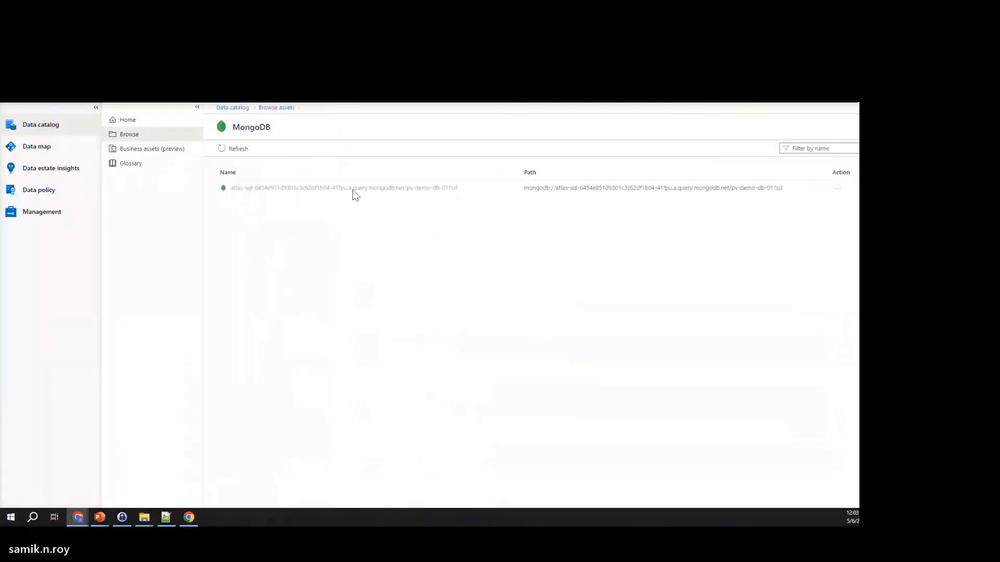
left_click(380, 188)
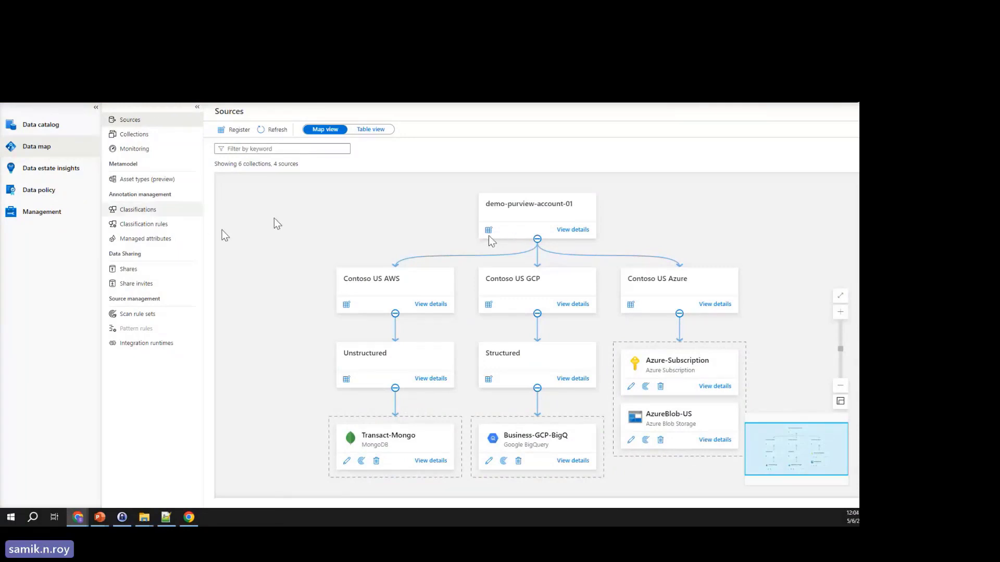
- Review the collection hierarchy of demo-purview-account-01 in the data map and return to the map of its sources
left_click(135, 136)
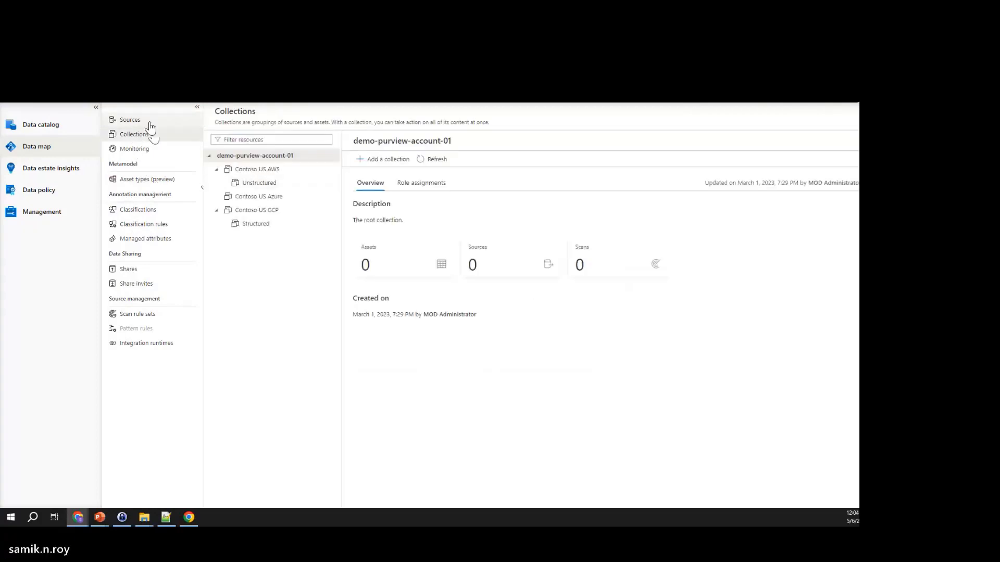
left_click(150, 123)
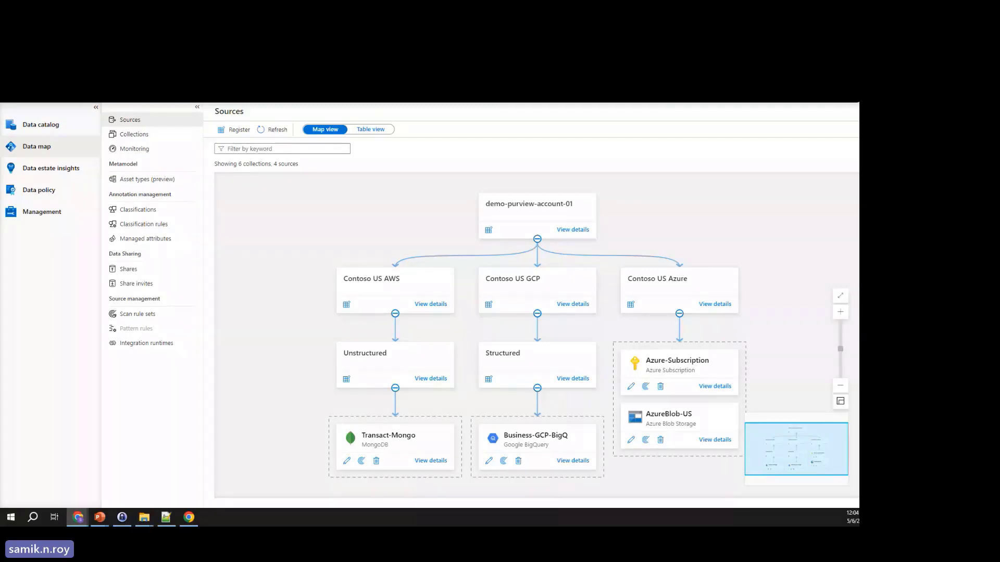
- Switch to the Azure portal and launch the governance portal for the Ent-PV-Demo-02 Purview account
key("ctrl+Tab")
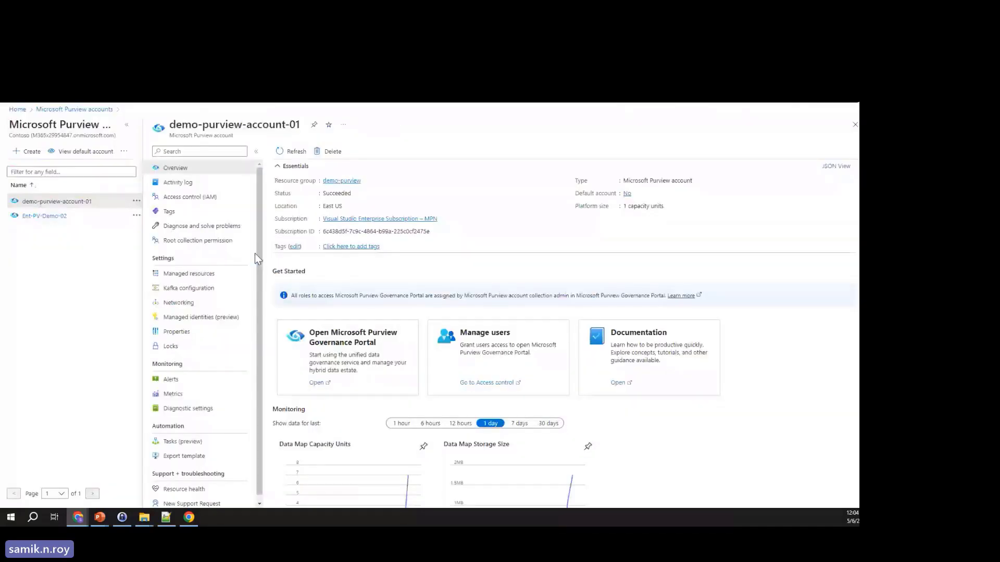
key("Down")
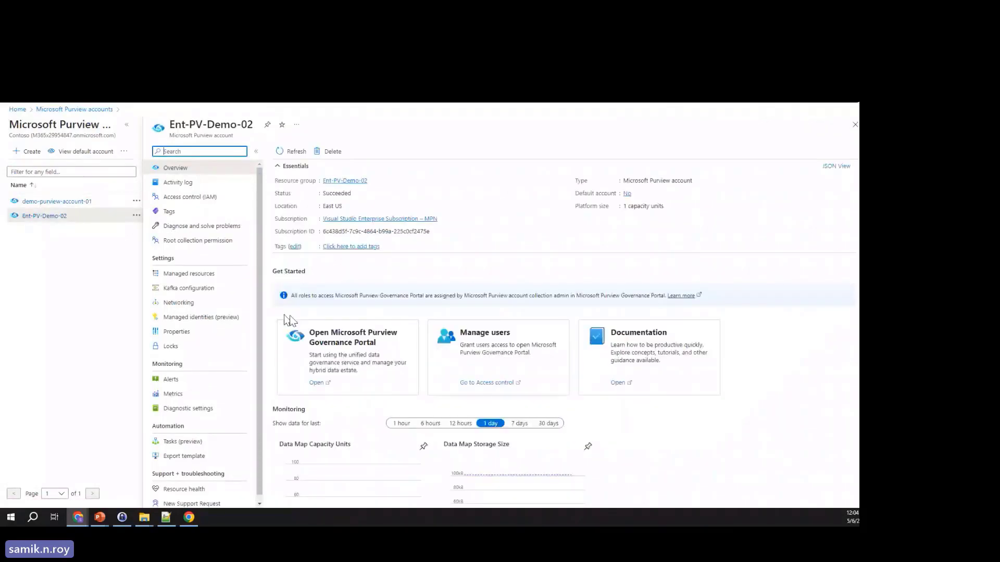
left_click(285, 319)
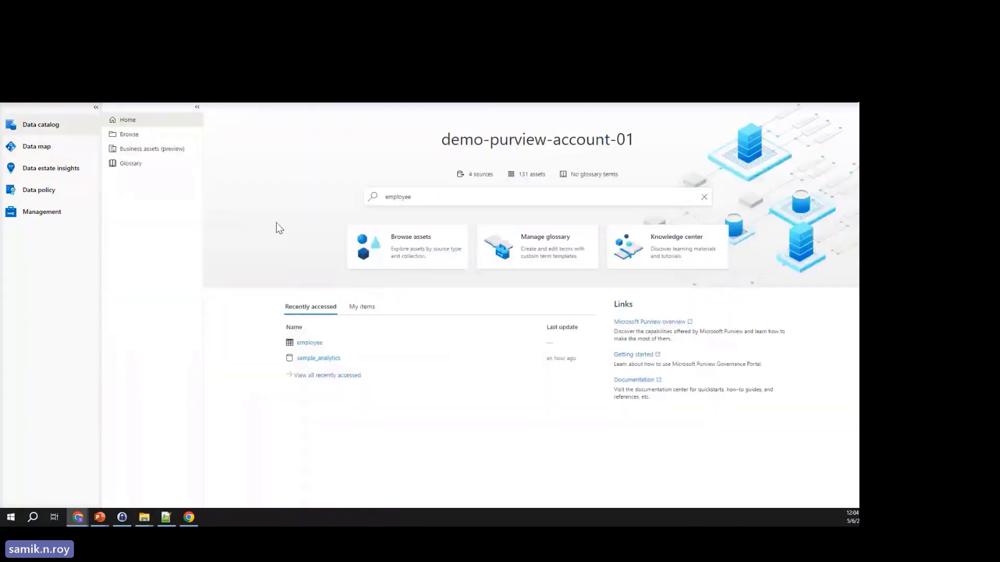
- Check the catalog search suggestions for "employee", compare browsing by source type and by collection, and open the Contoso US Azure collection's assets
left_click(430, 198)
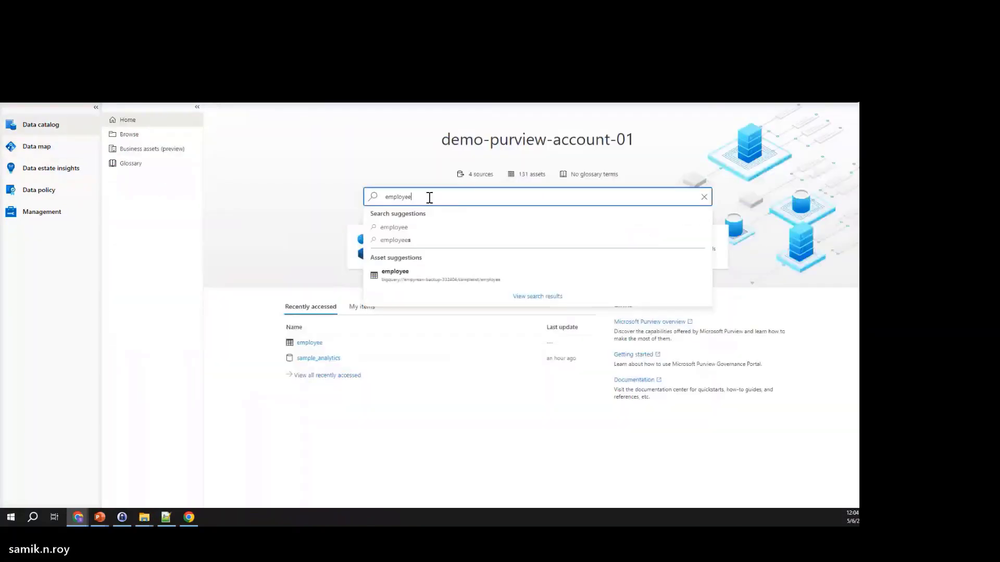
double_click(429, 198)
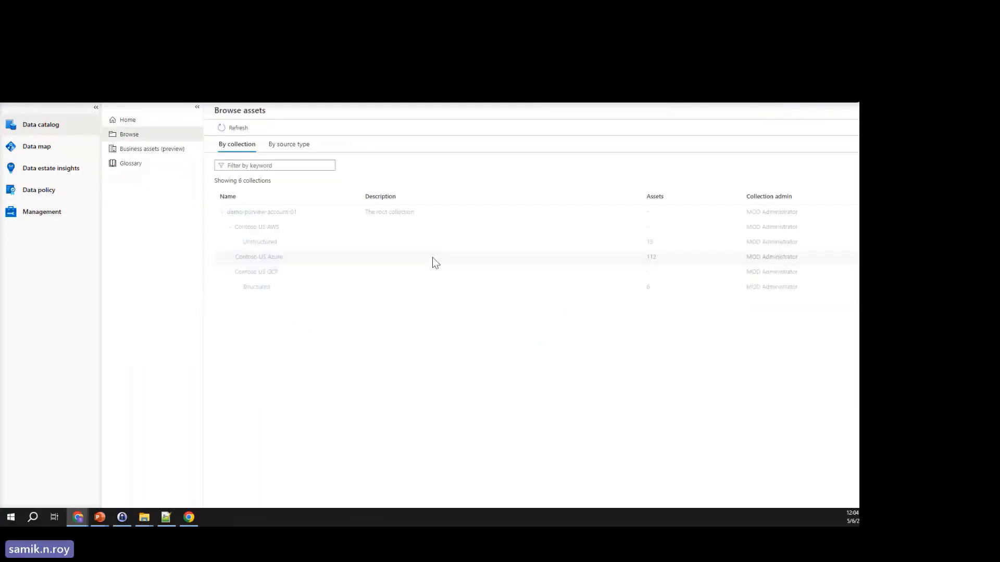
left_click(279, 144)
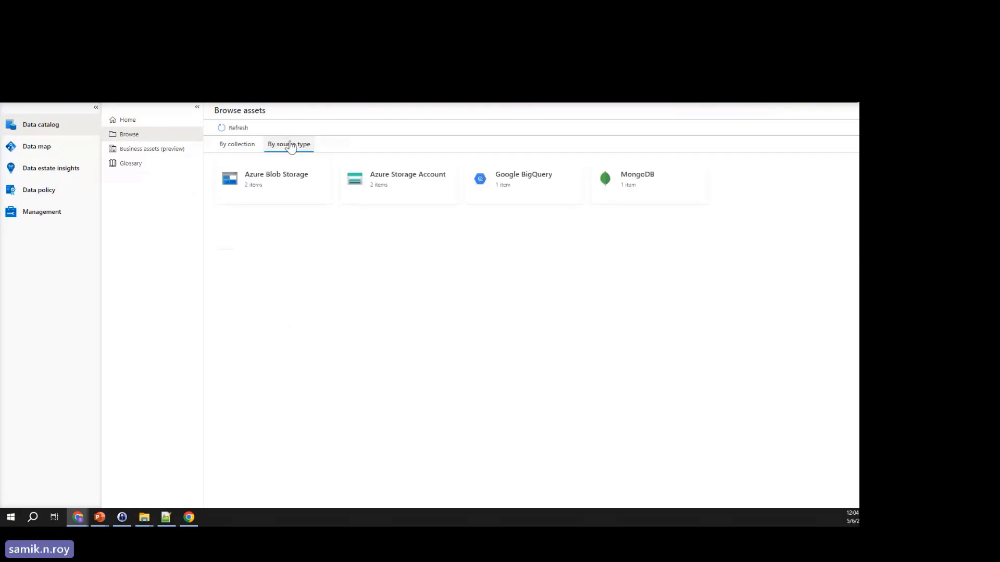
left_click(238, 144)
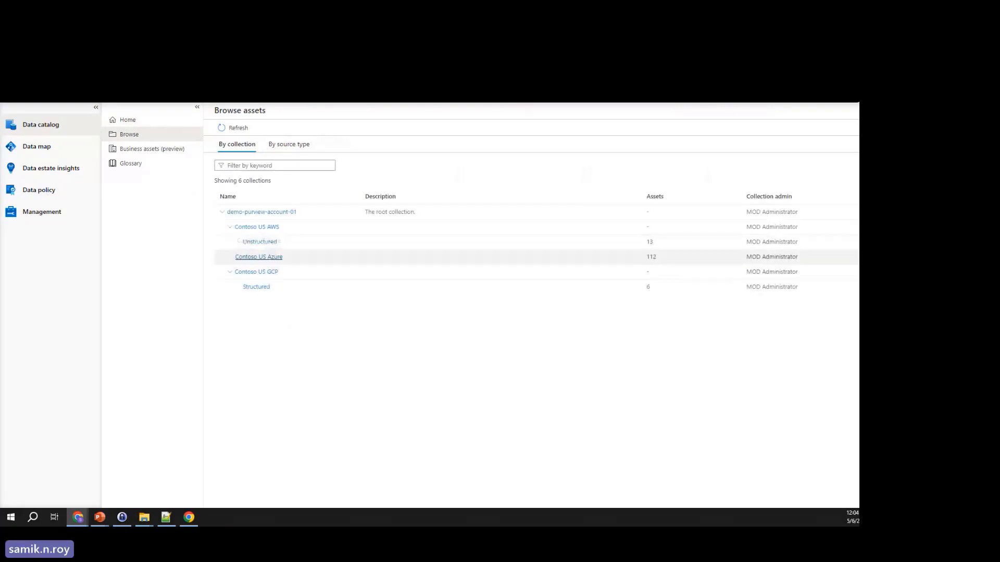
left_click(261, 258)
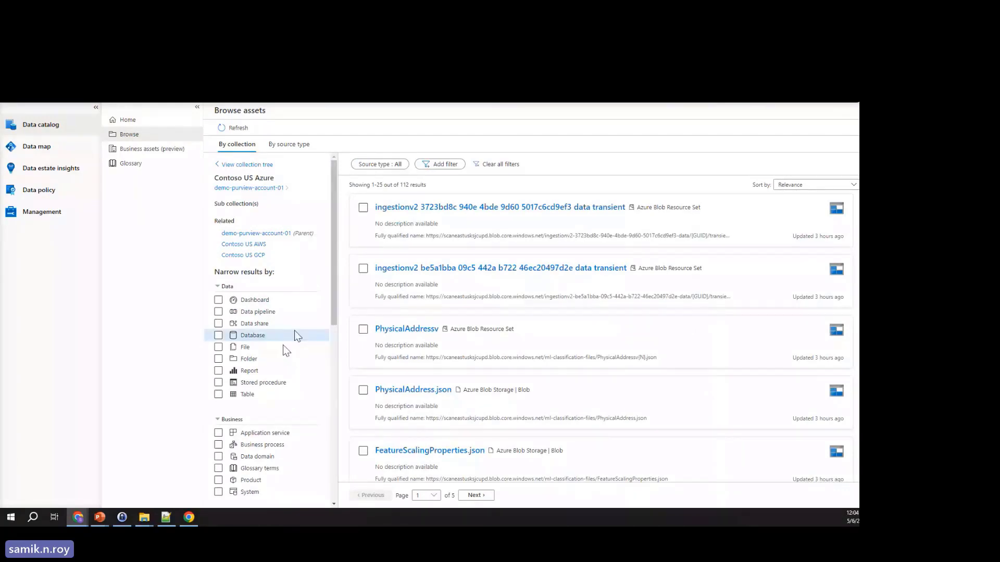
- Look through the narrowing options for the Contoso US Azure assets, sort the assets by name and view the additional filters on offer
scroll(295, 330, "down", 6)
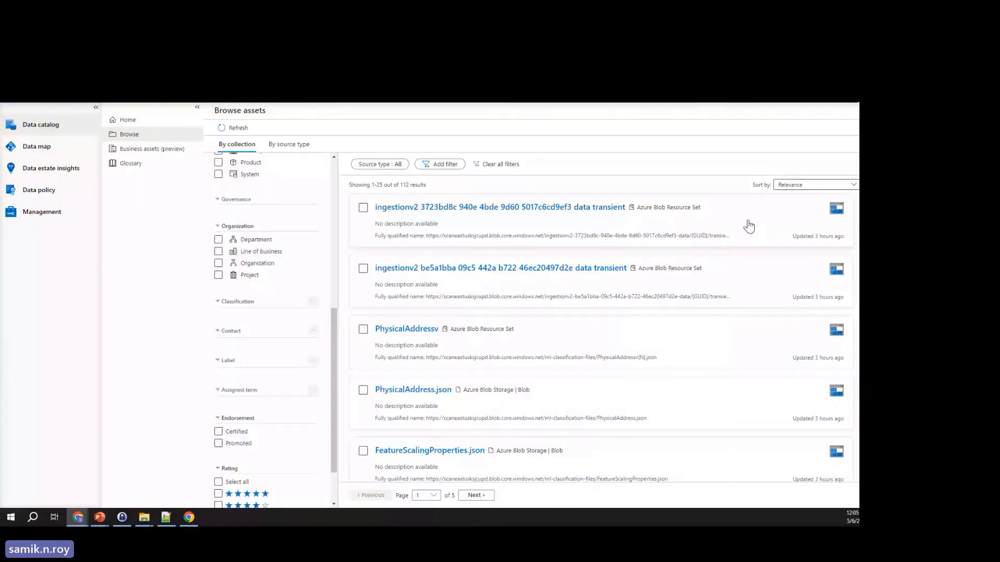
left_click(815, 185)
left_click(805, 218)
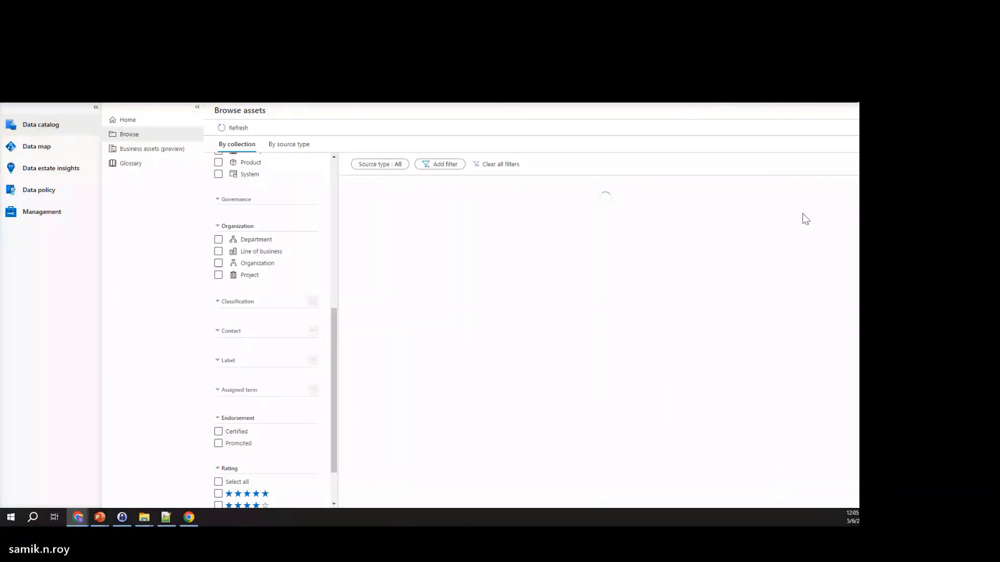
left_click(441, 164)
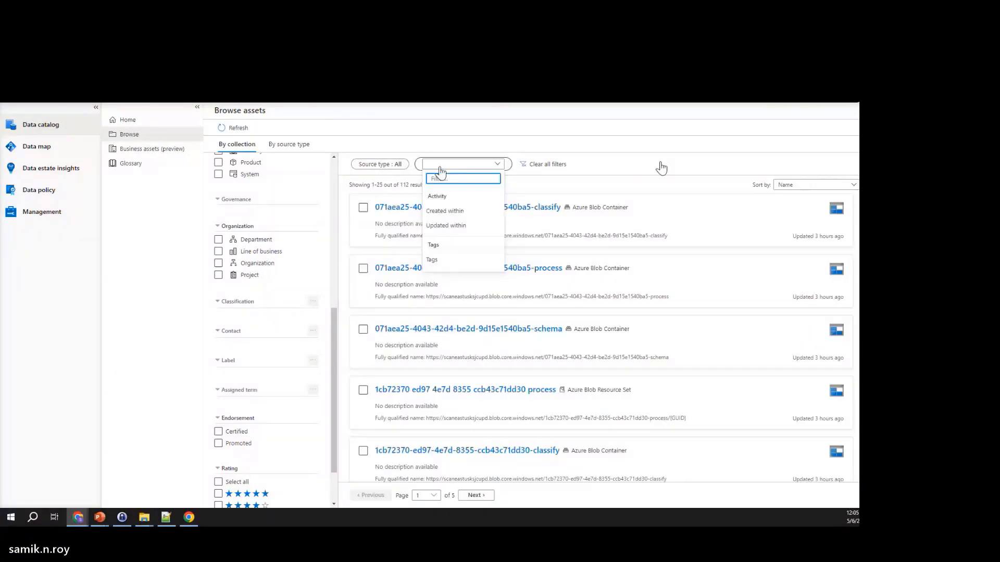
left_click(667, 167)
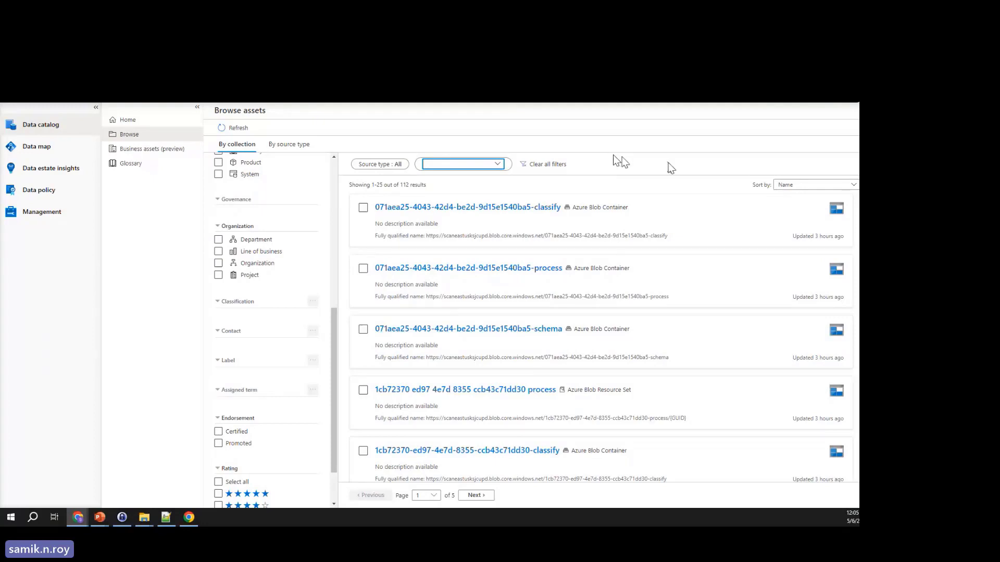
- Filter the Contoso US Azure assets by five-star rating and remove that filter again
scroll(258, 434, "down", 1)
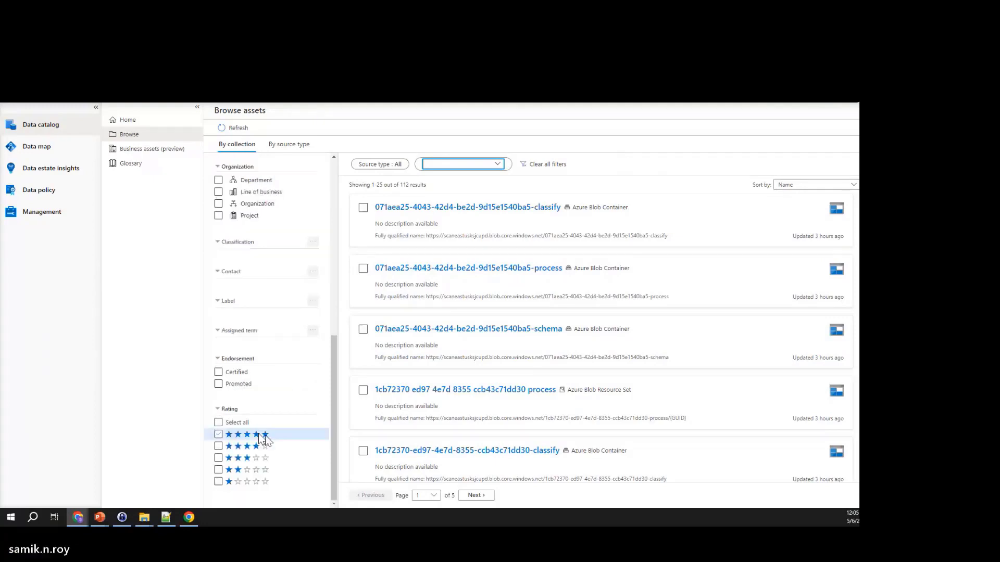
left_click(259, 434)
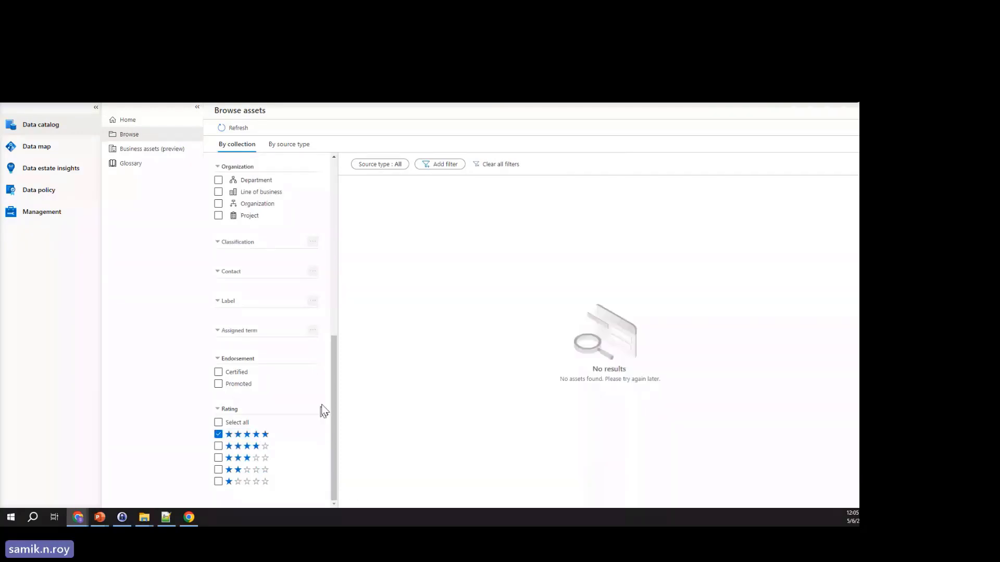
left_click(219, 435)
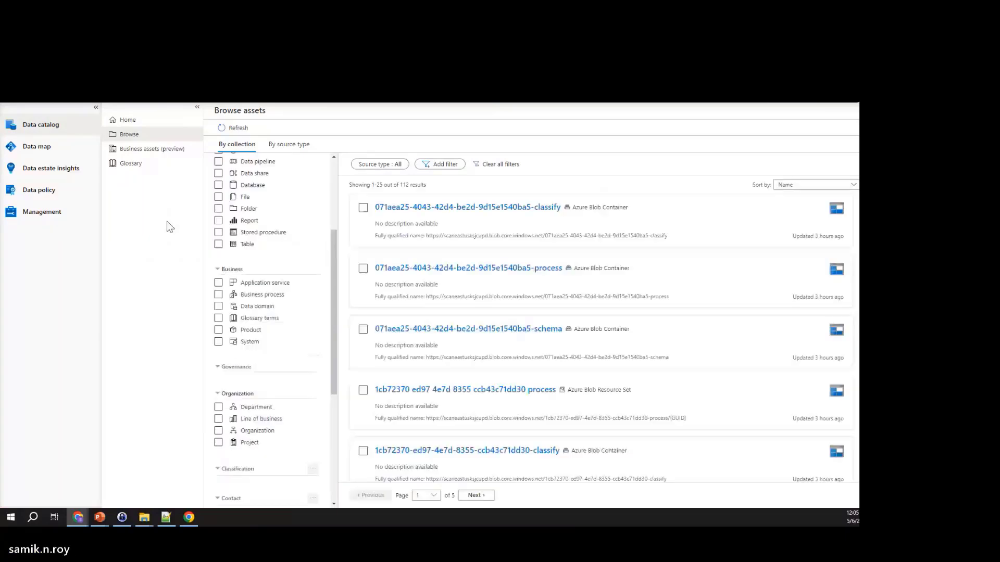
- Review the catalog's business assets and business glossary pages and return to browsing assets
left_click(175, 151)
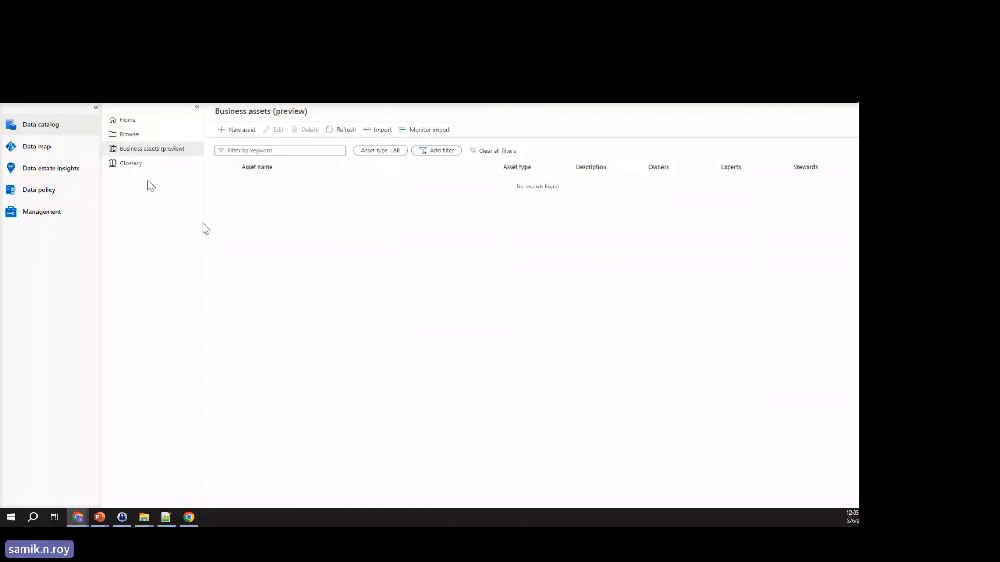
left_click(149, 164)
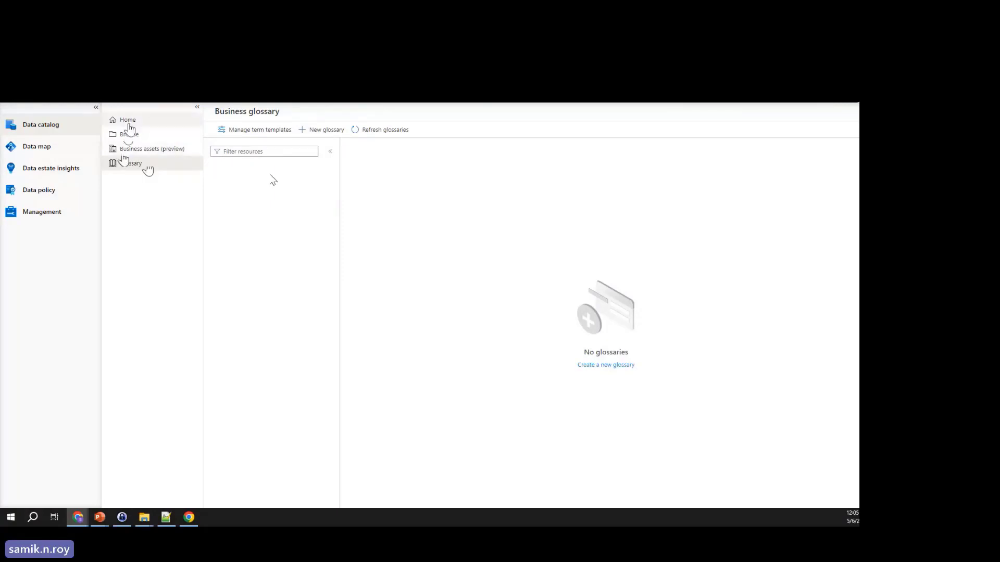
left_click(136, 138)
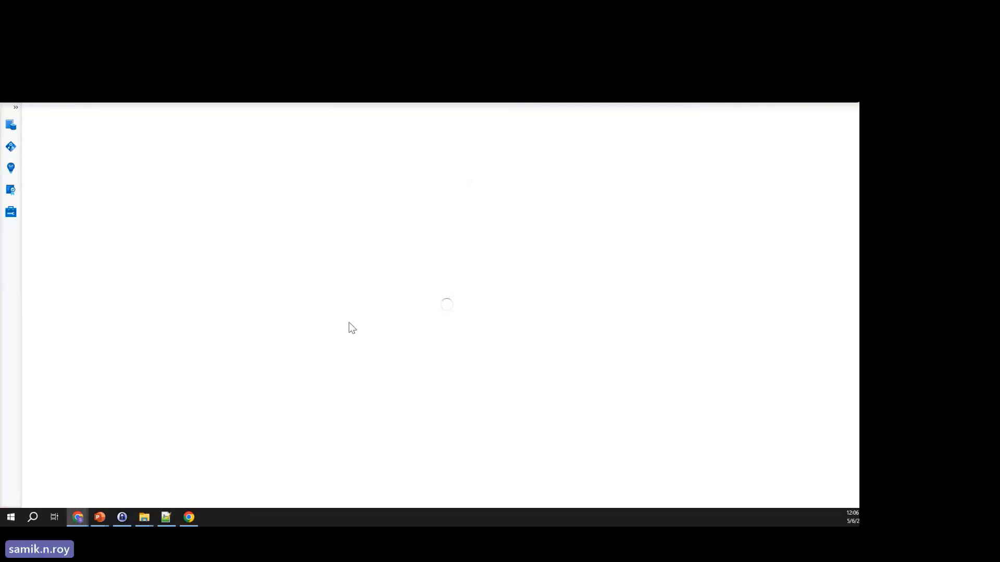
- Open the data map of Ent-PV-Demo-02 and start registering a MongoDB source in its root collection
left_click(15, 109)
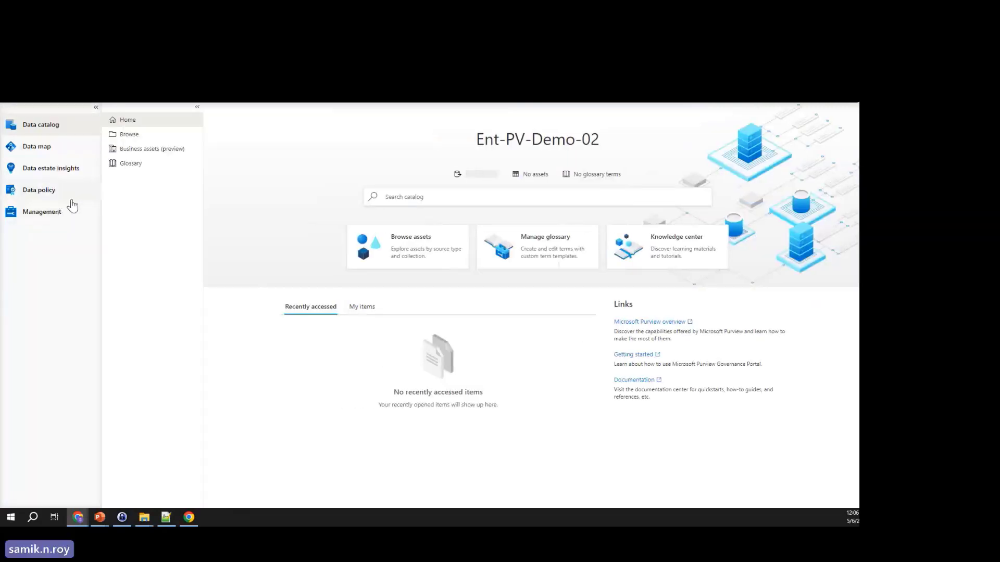
left_click(58, 130)
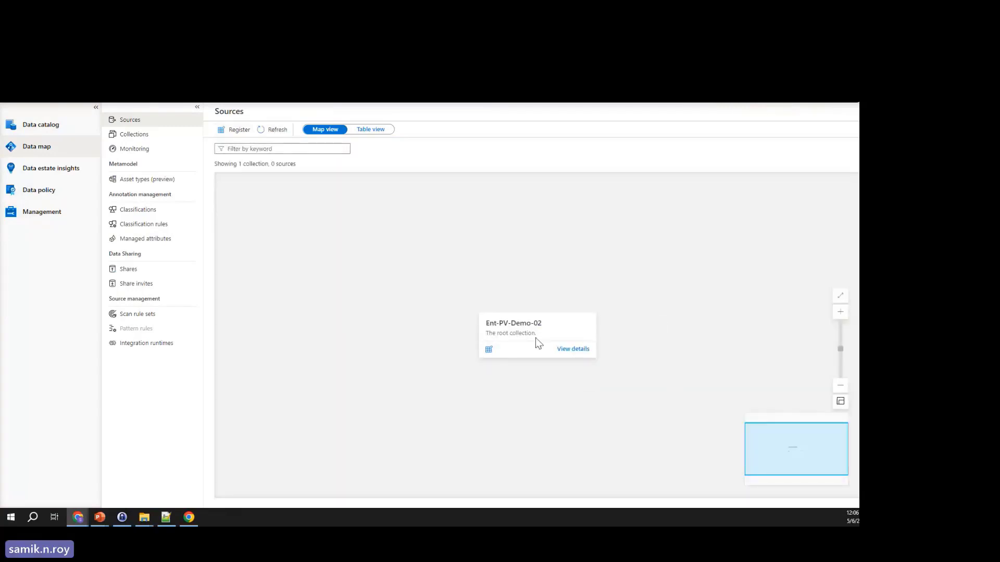
left_click(489, 349)
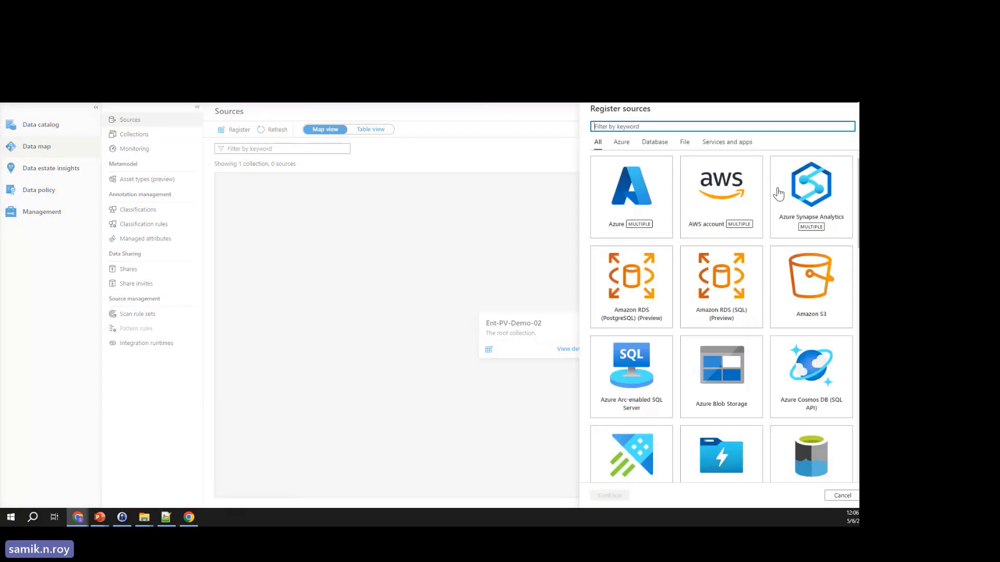
type("mongo")
left_click(654, 221)
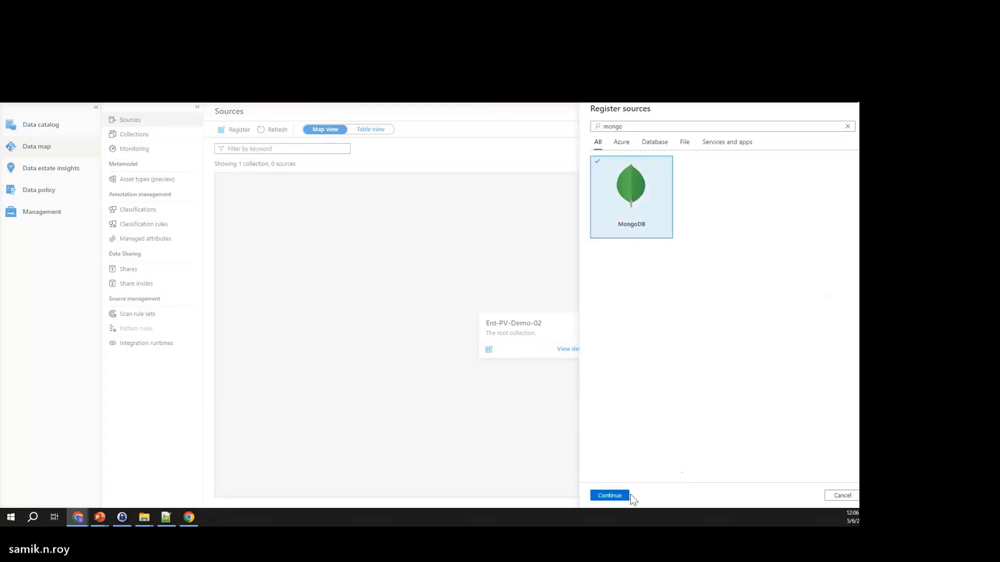
left_click(609, 495)
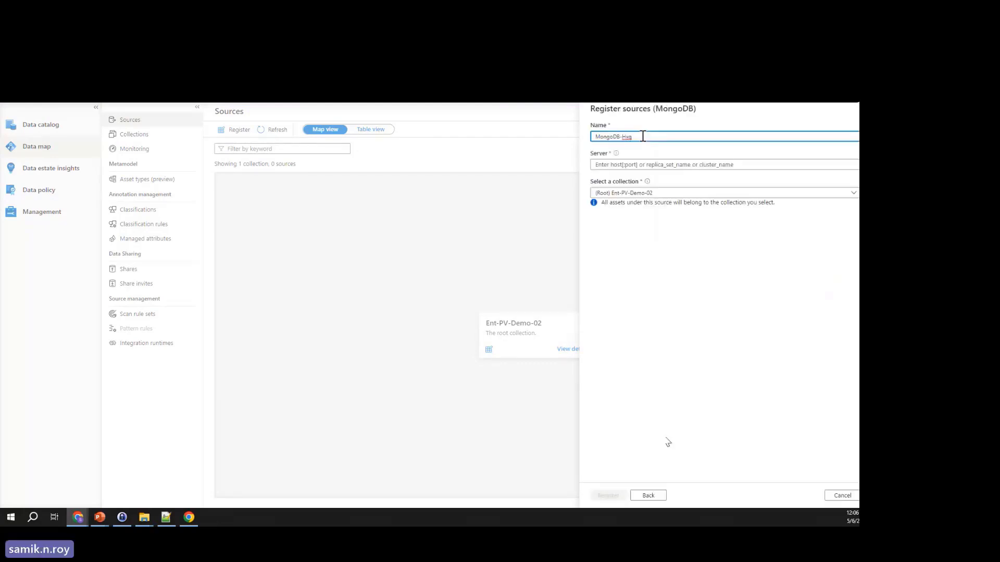
- Name the source Sample-Mongo-DB, set its server to mongodb+srv://pv-demo-cluster-01.uwjc0lc.mongodb.net/?retryWrites=true&w=majority and try to register it
triple_click(651, 135)
type("Sample-Mongo")
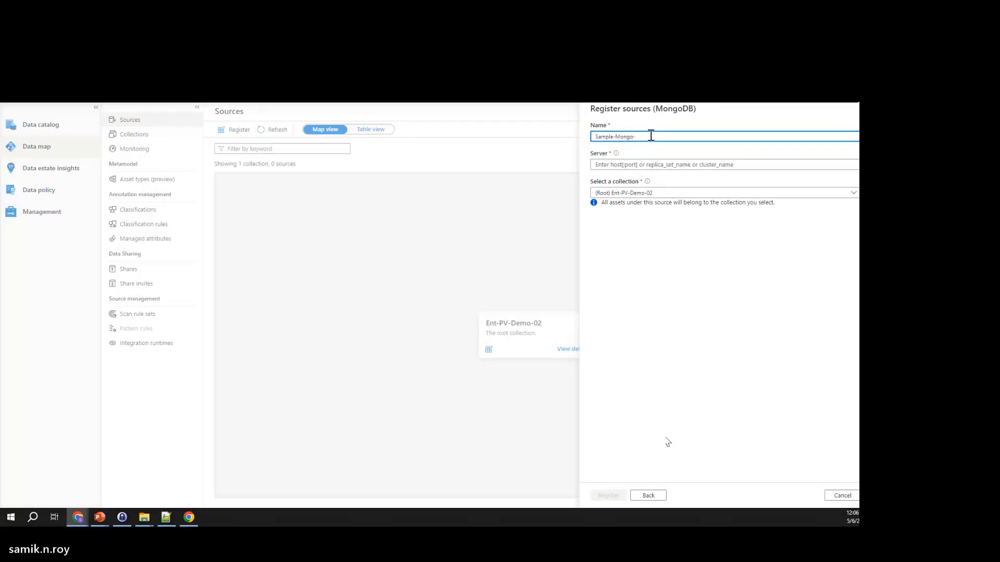
type("-DB")
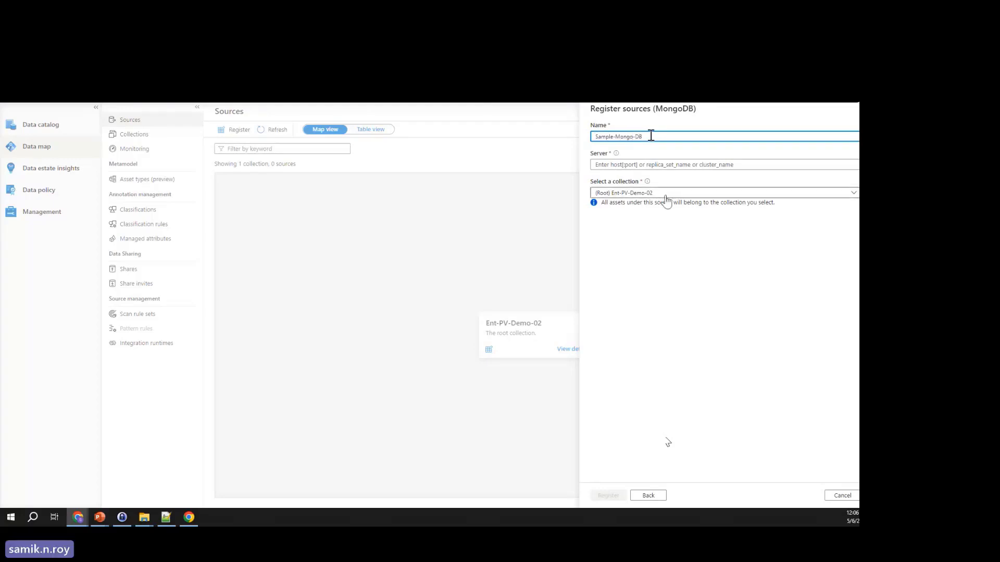
left_click(656, 165)
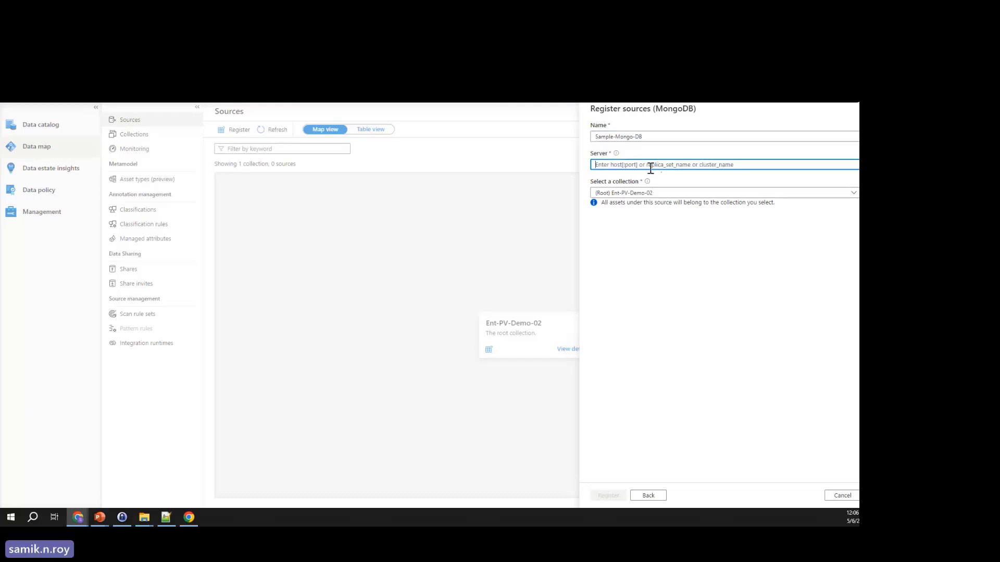
type("mongodb+srv://pv-replicacluster-01.uwjc0lc.mongodb.net/?retryWrites=true&w=majority")
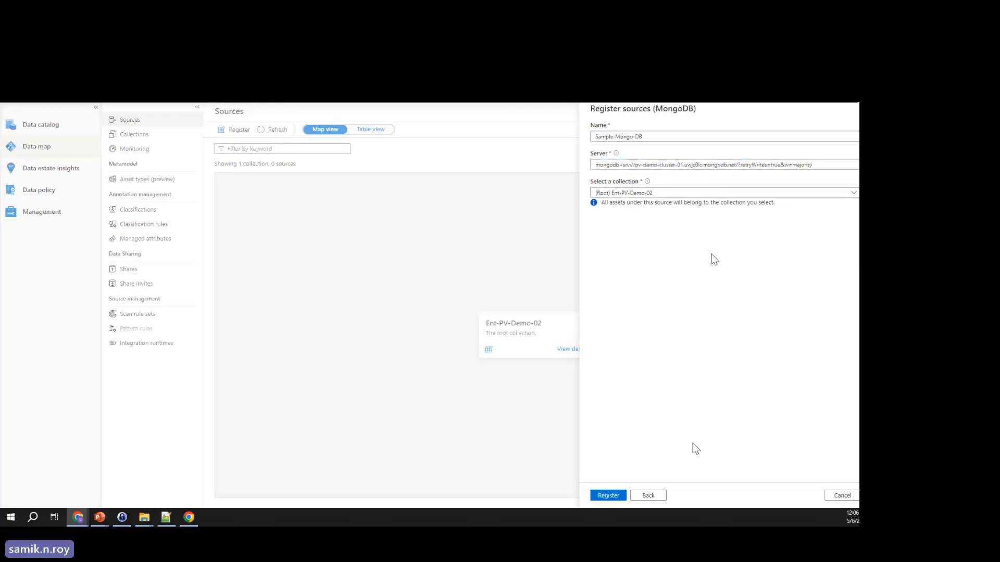
left_click(604, 498)
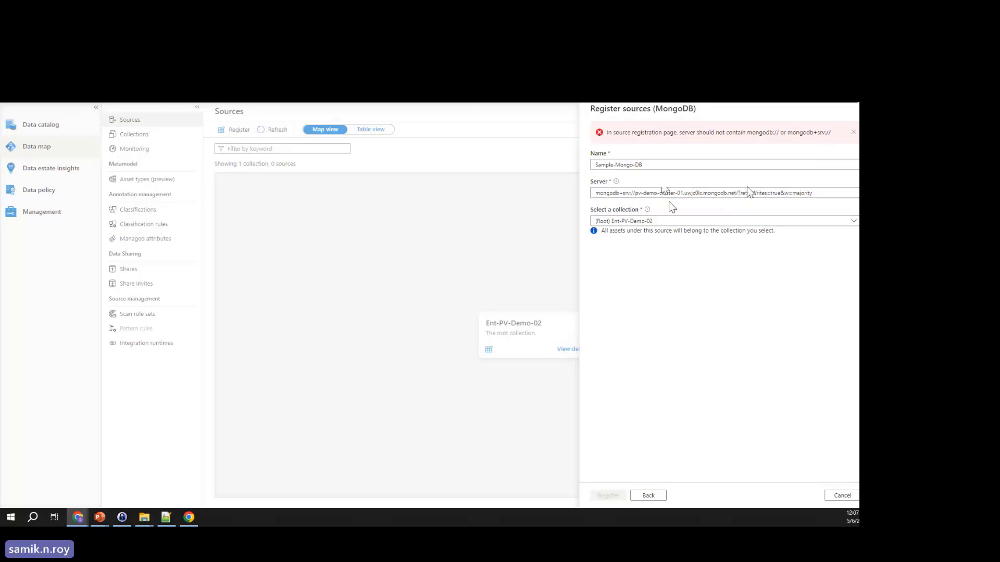
- Remove the mongodb+srv:// prefix from the server address and register the MongoDB source
left_click_drag(634, 194, 526, 201)
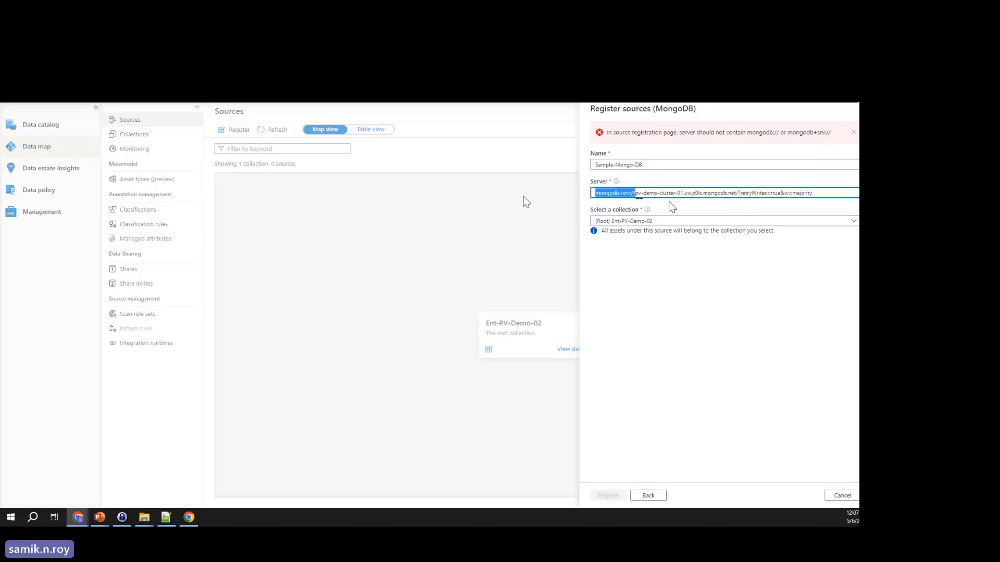
key("BackSpace")
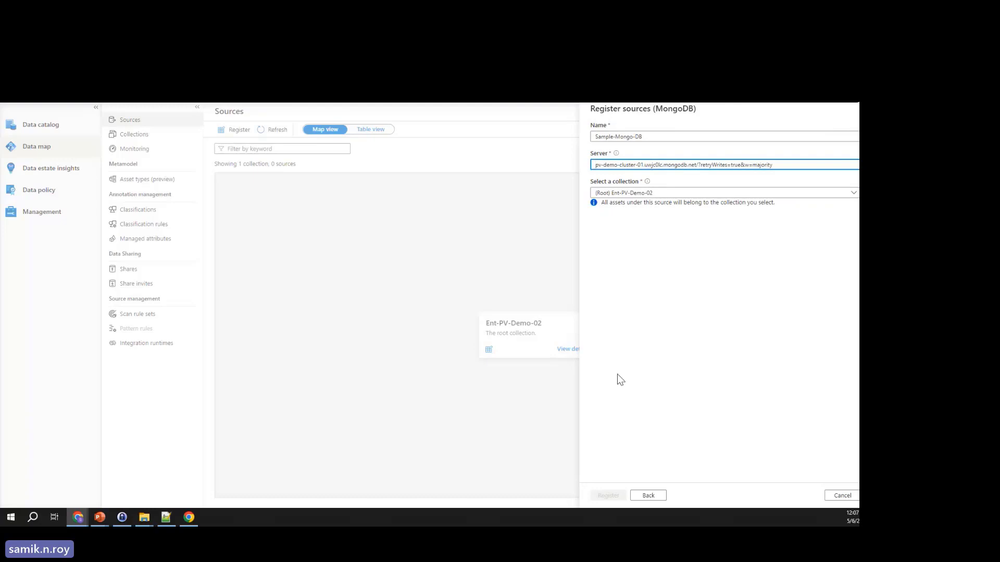
left_click(607, 497)
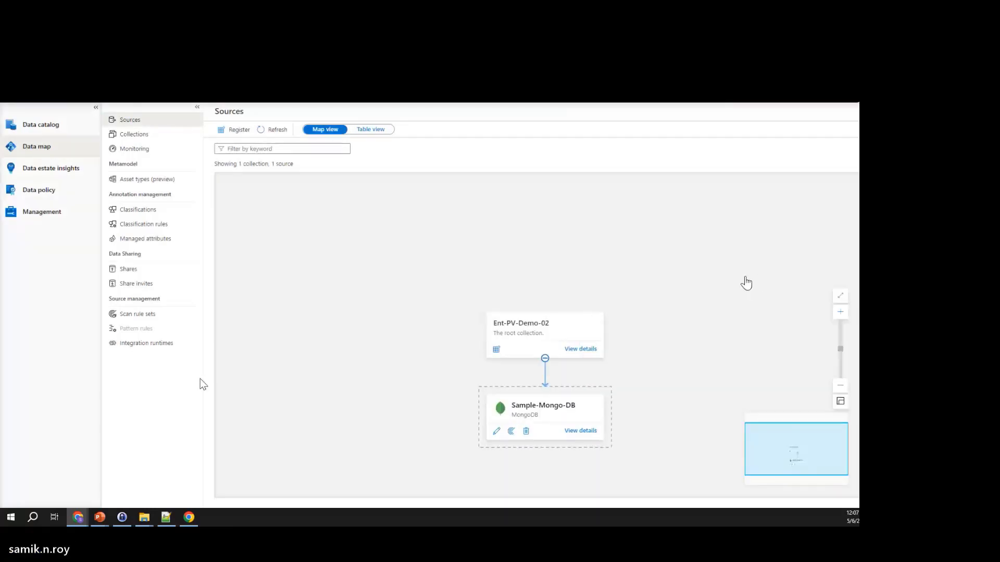
- Check the account's integration runtimes and return to the map of registered sources
left_click(148, 345)
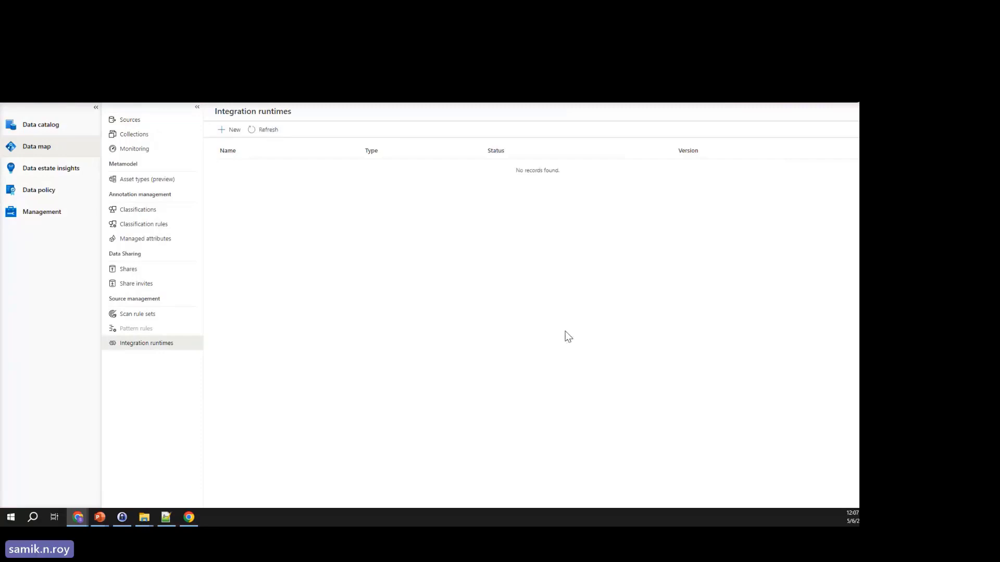
left_click(161, 137)
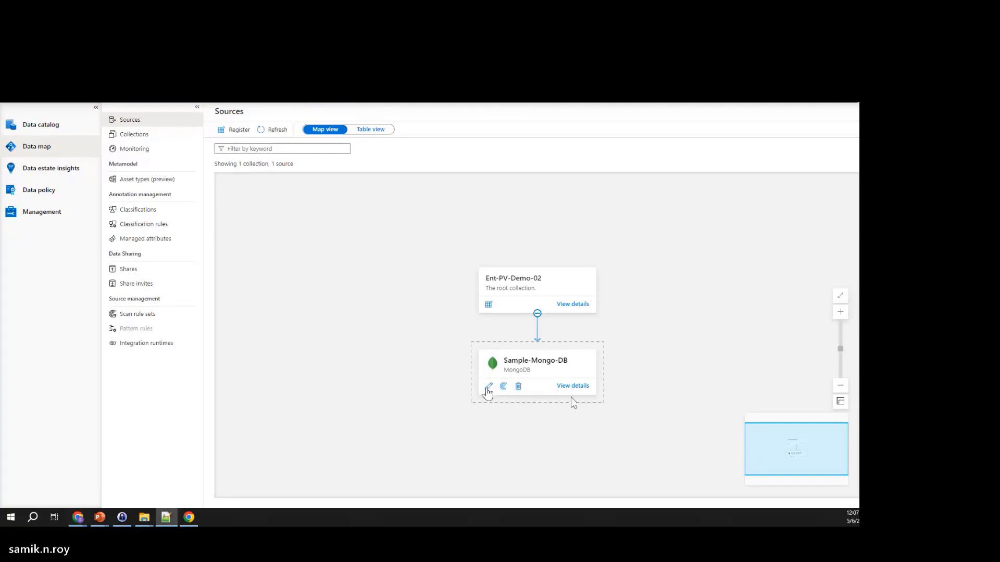
- Start registering another source in the Ent-PV-Demo-02 data map, review the available source types and choose Azure Blob Storage
left_click(489, 387)
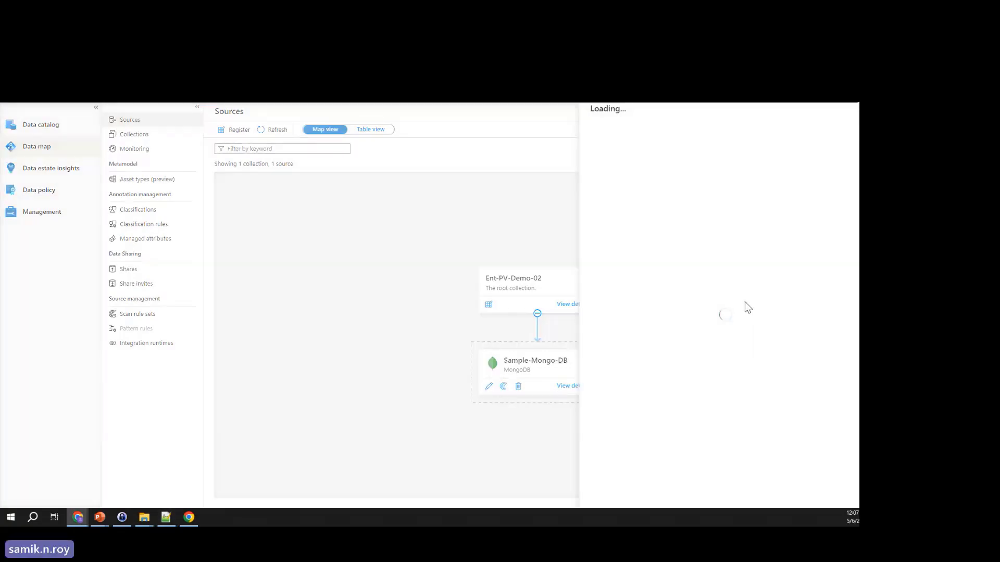
scroll(820, 291, "down", 7)
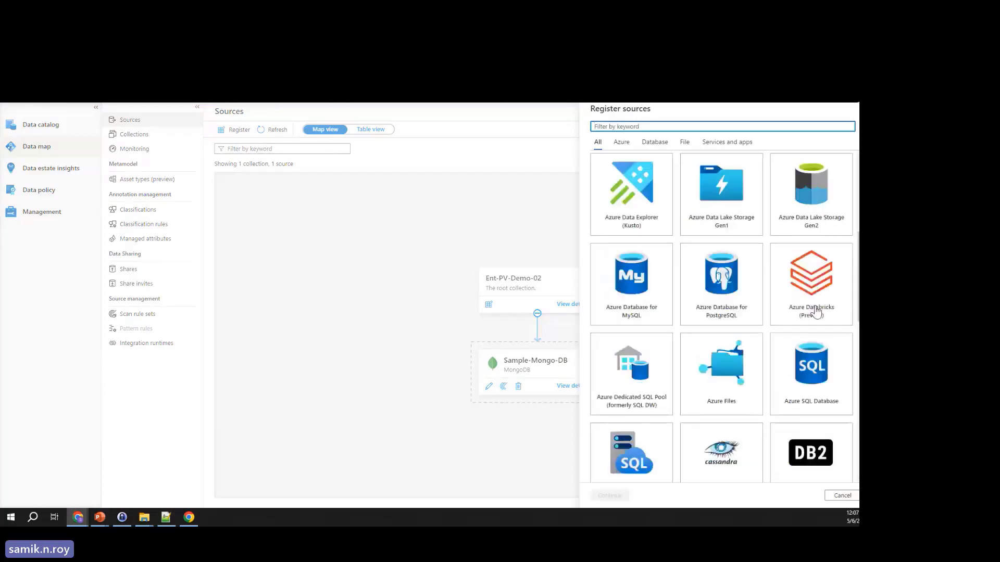
scroll(703, 355, "down", 6)
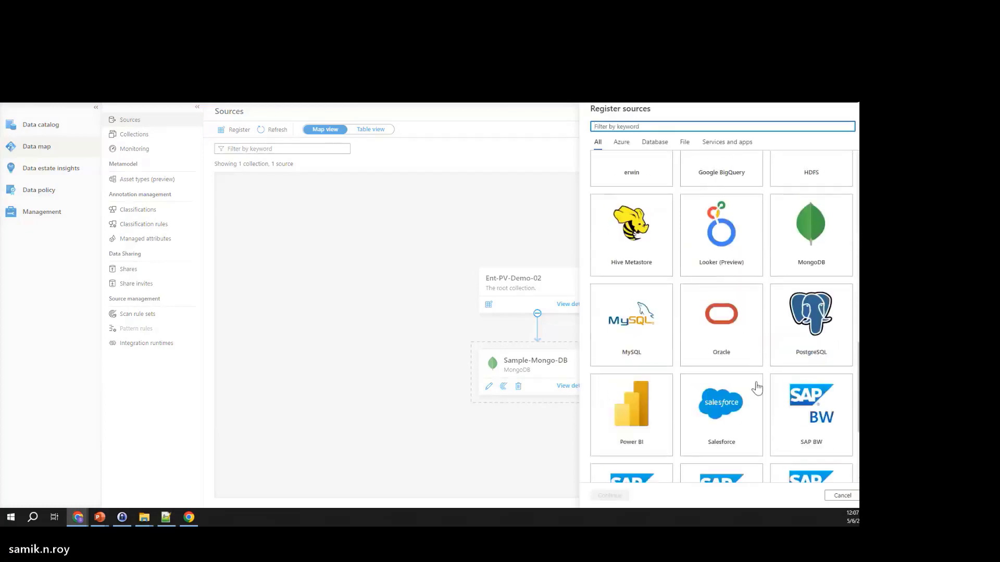
scroll(781, 385, "down", 3)
scroll(823, 384, "up", 15)
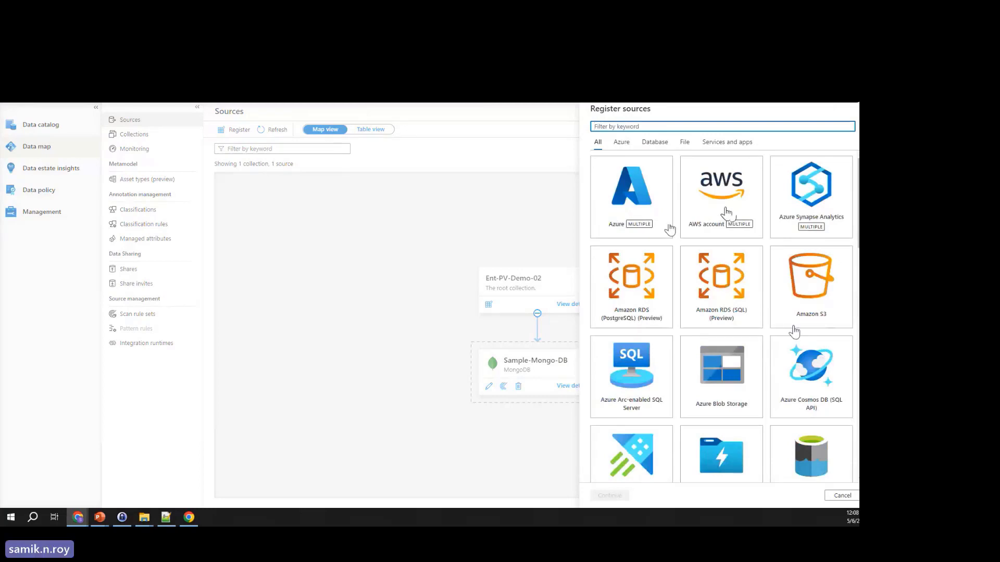
scroll(797, 330, "down", 2)
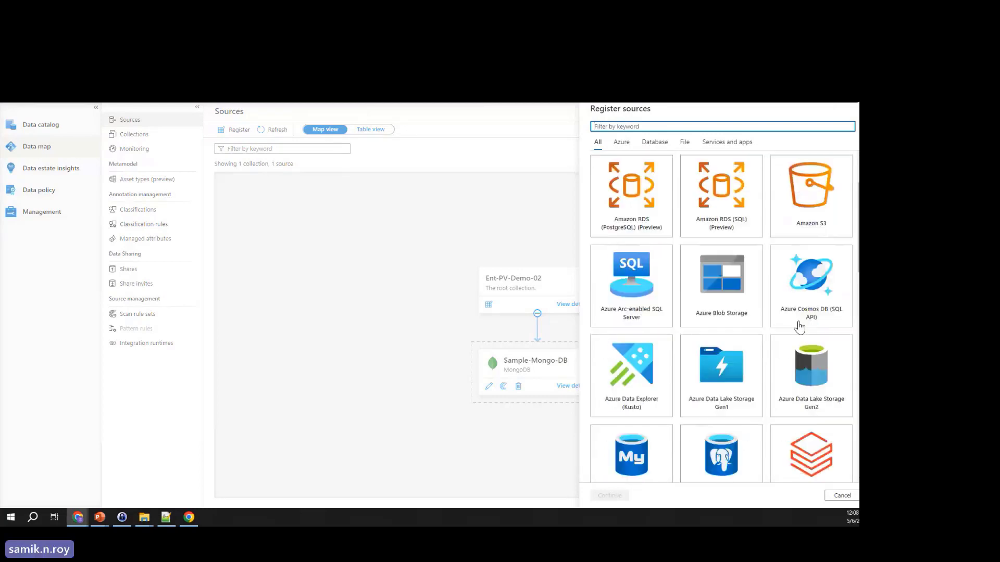
left_click(728, 304)
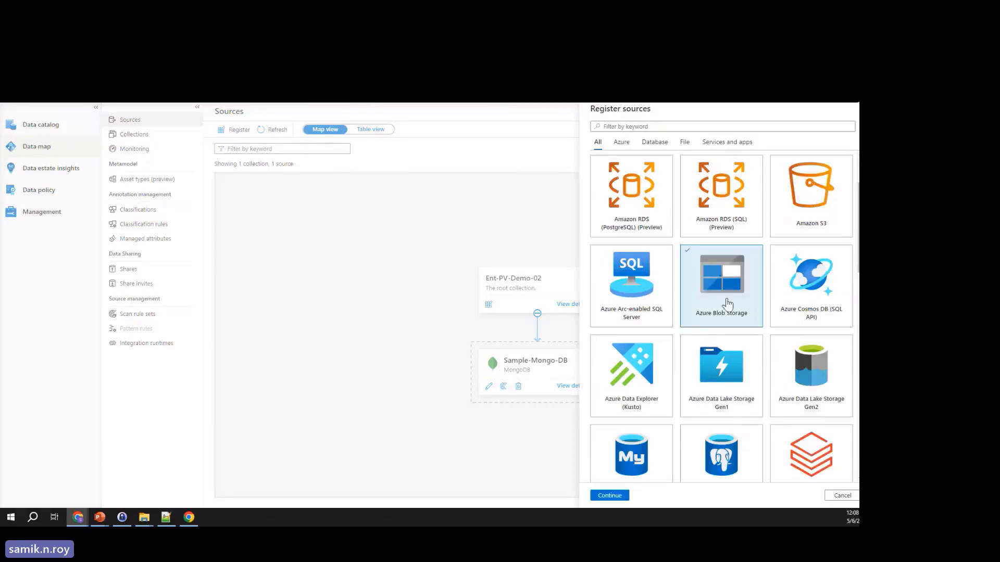
left_click(610, 495)
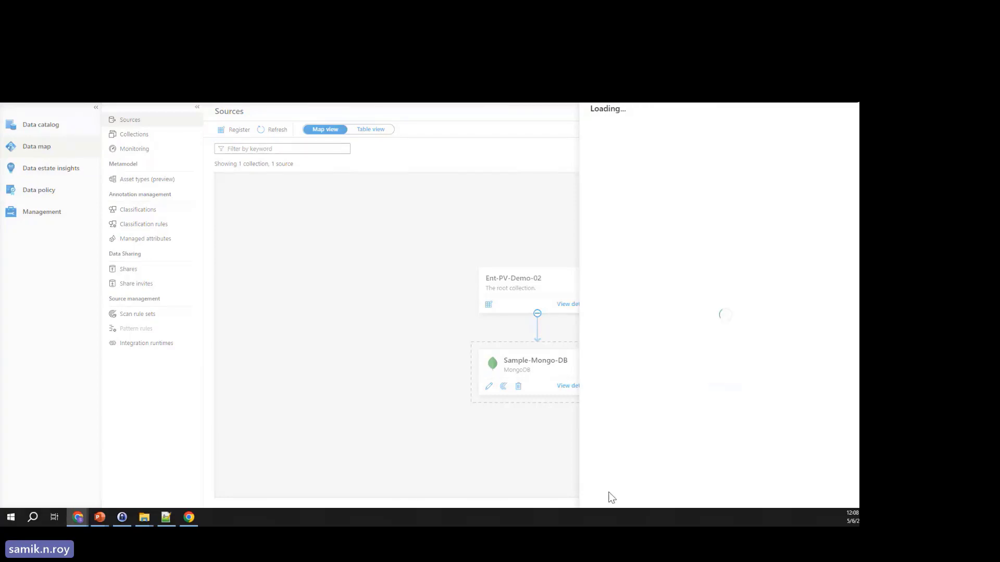
- Name the source AzureBlob-Sample, select the storage account dbstoragebnsmzezu3o6f2 and register it in the root collection Ent-PV-Demo-02
type("Sample")
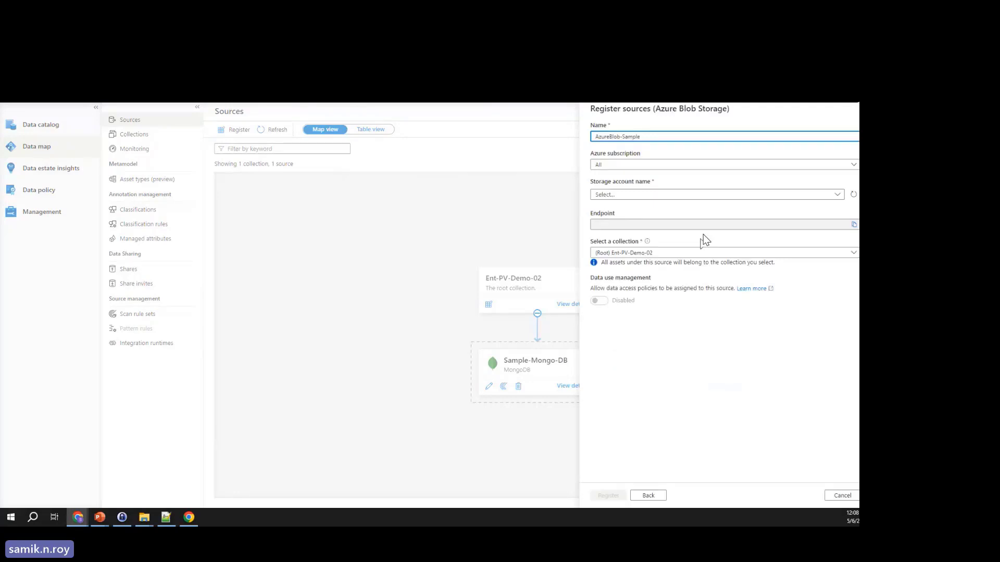
left_click(635, 195)
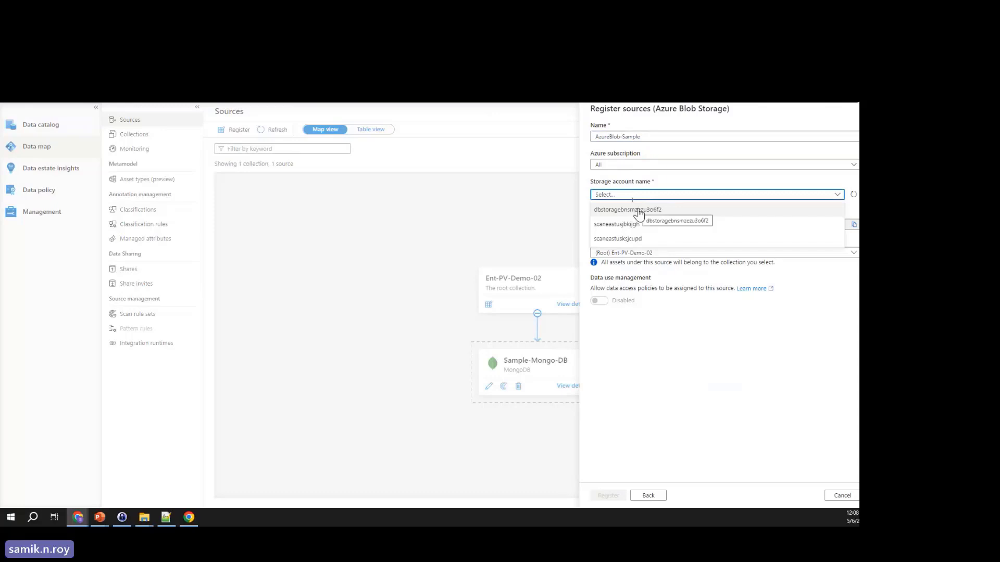
left_click(638, 211)
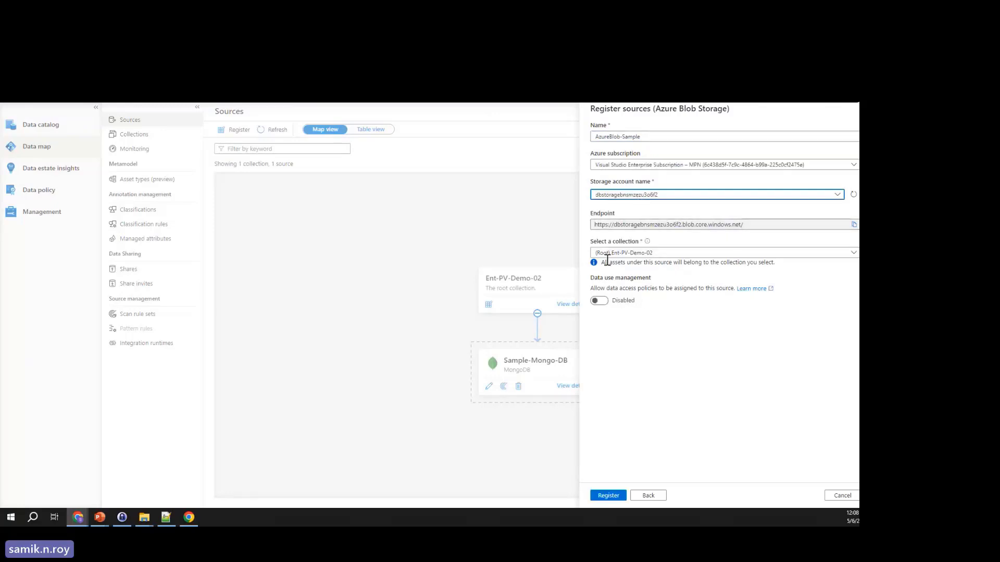
left_click(608, 496)
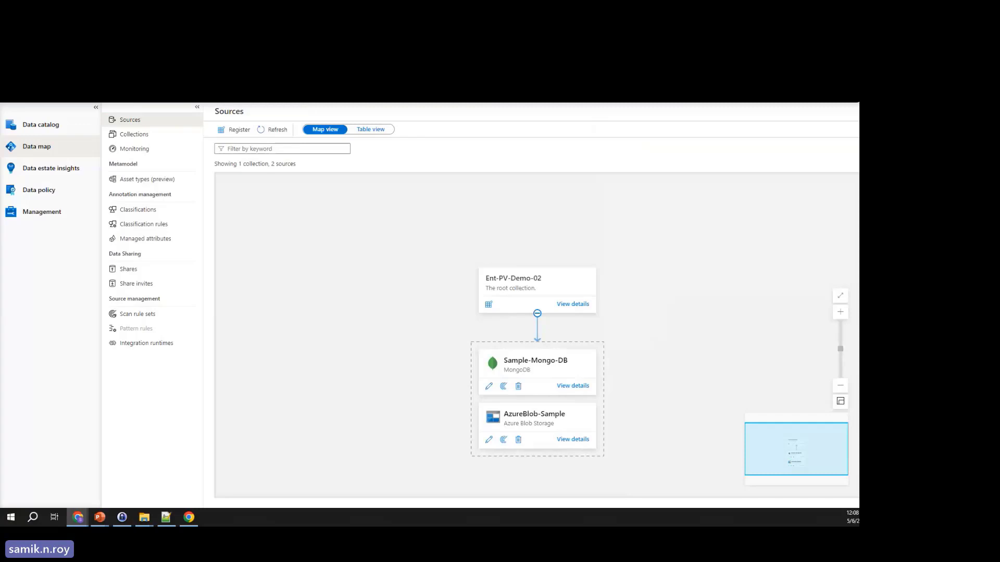
- Switch back to the demo-purview-account-01 account and open its data map sources
left_click(41, 125)
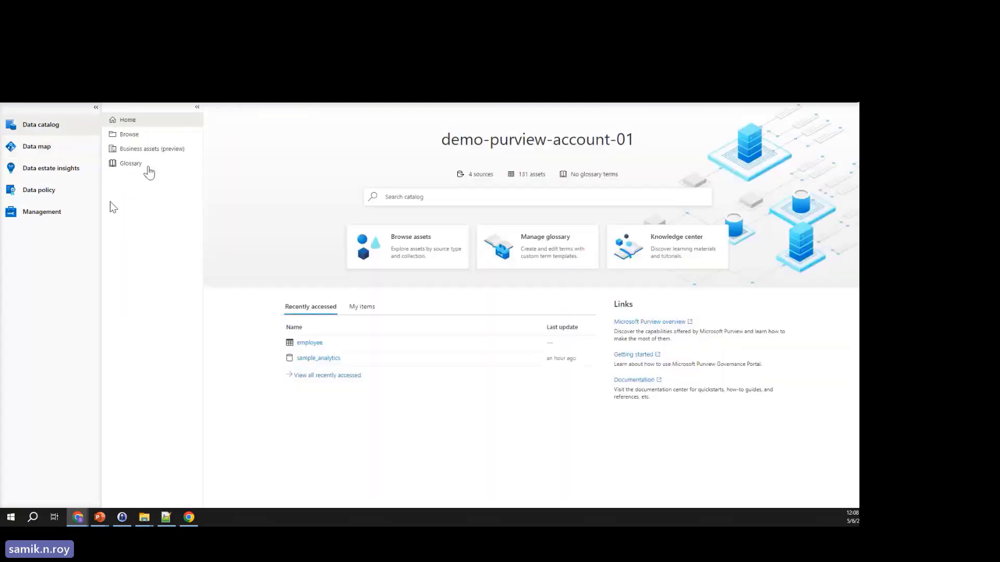
left_click(46, 143)
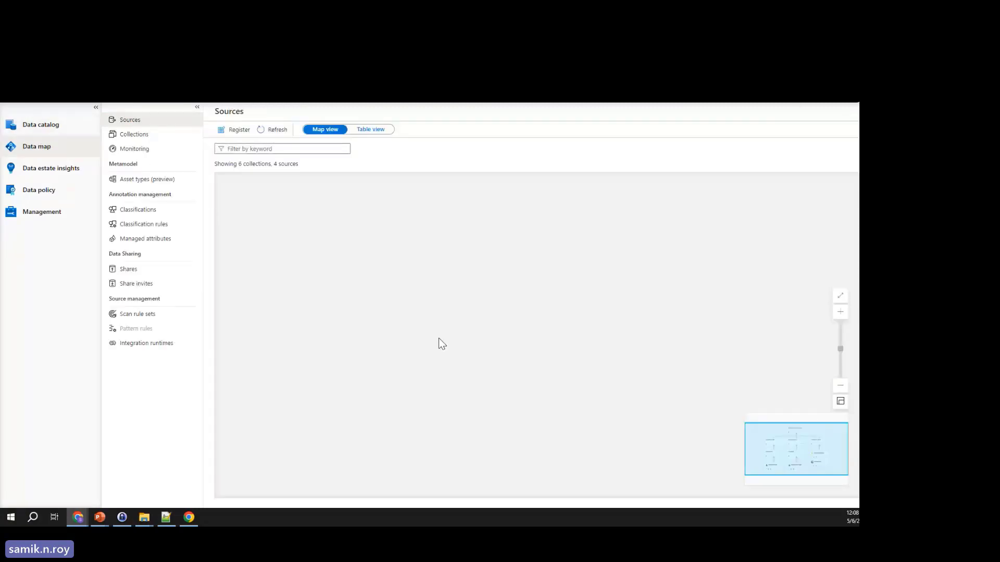